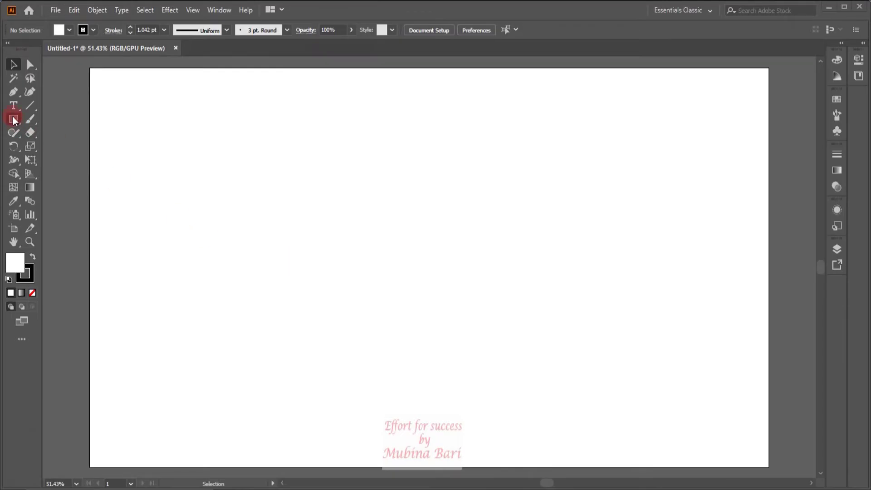
Step: Draw two circles with the Ellipse tool: one about 245 px near the artboard's upper-left corner and one about 283 px below it
{"action": "left_click", "coordinate": [14, 121]}
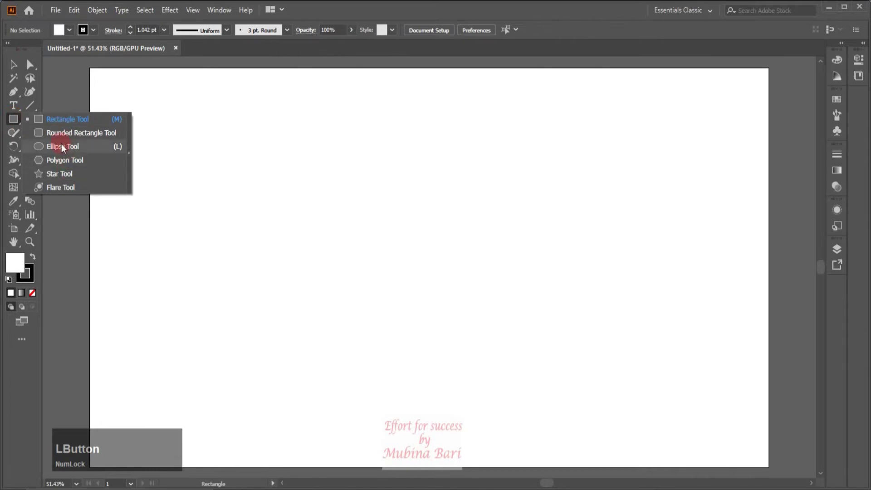
{"action": "left_click_drag", "start_coordinate": [61, 146], "coordinate": [62, 146]}
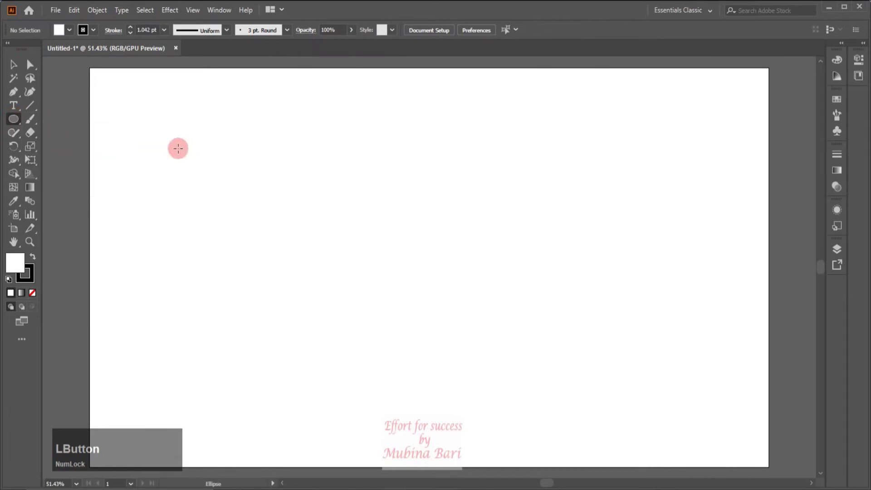
{"action": "key", "text": "Delete"}
{"action": "left_click_drag", "start_coordinate": [137, 138], "coordinate": [198, 202]}
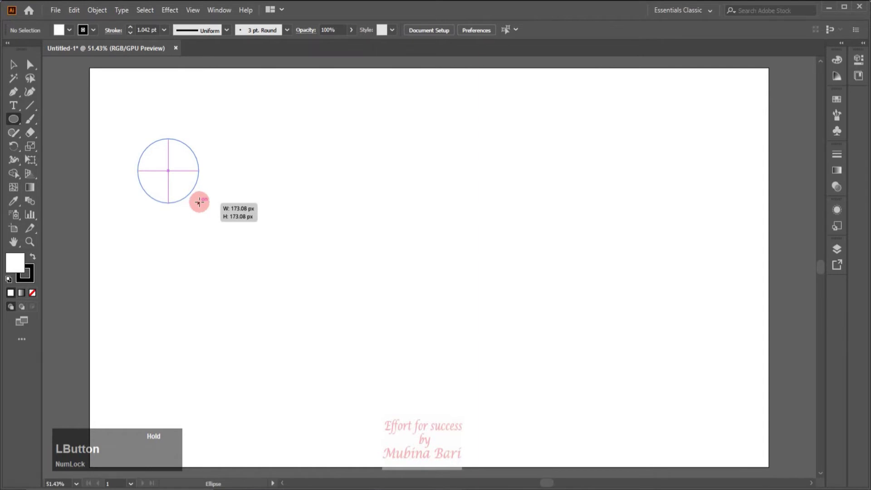
{"action": "left_click_drag", "start_coordinate": [199, 201], "coordinate": [226, 229]}
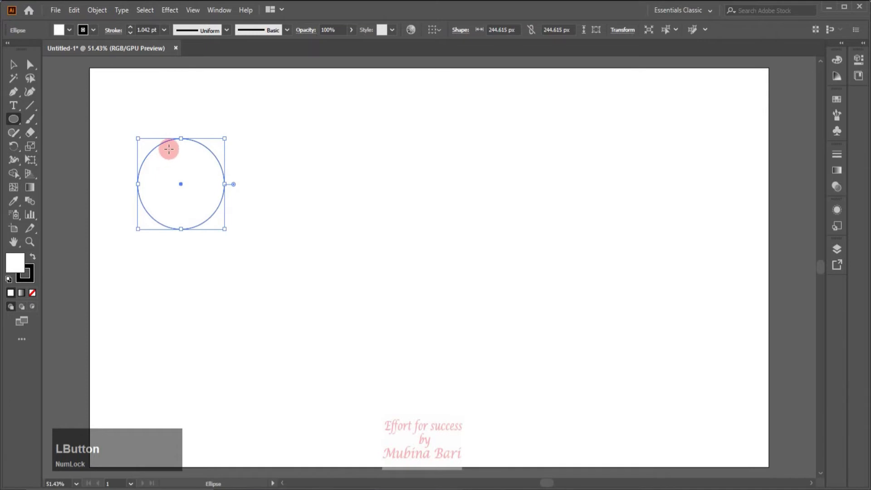
{"action": "left_click_drag", "start_coordinate": [157, 260], "coordinate": [198, 365]}
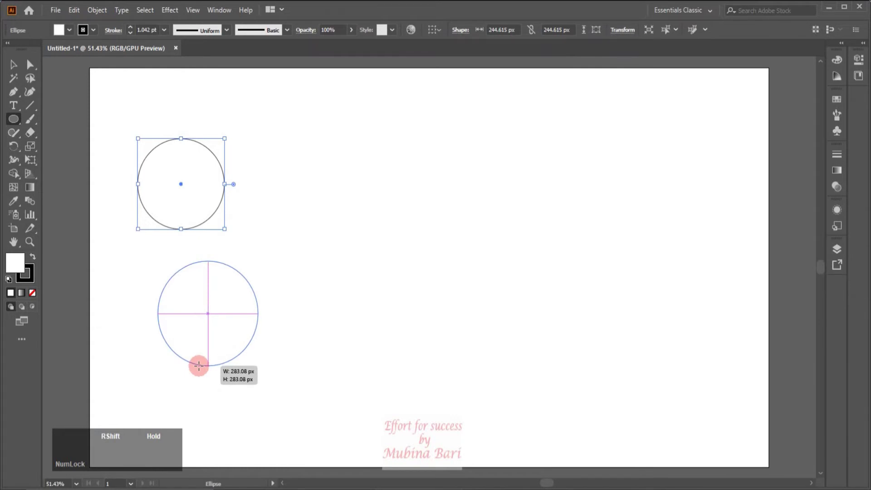
{"action": "left_click_drag", "start_coordinate": [199, 366], "coordinate": [198, 365]}
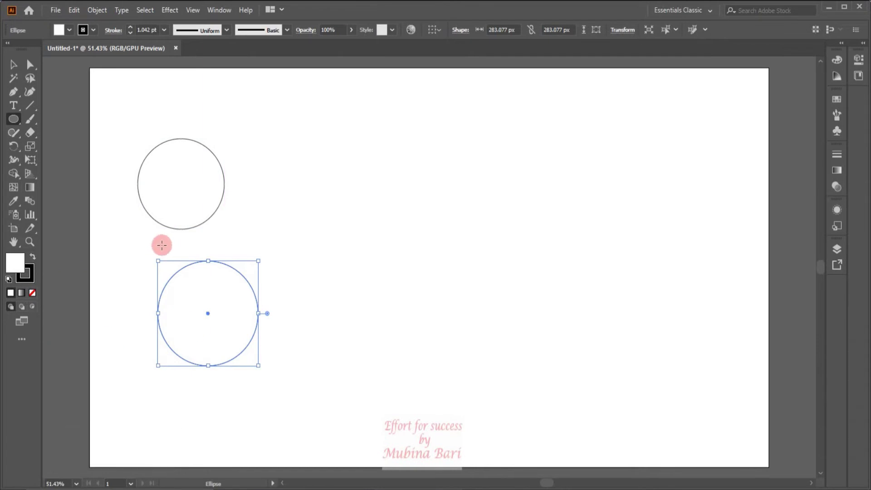
Step: Create a circle with exact width and height of 283.0769 px beside the upper circle and delete it
{"action": "left_click", "coordinate": [281, 125]}
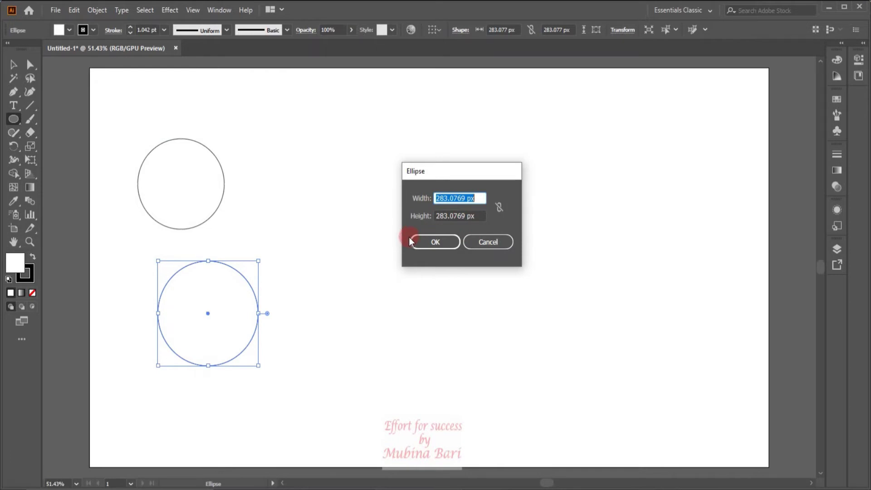
{"action": "left_click", "coordinate": [420, 241]}
{"action": "left_click", "coordinate": [435, 243]}
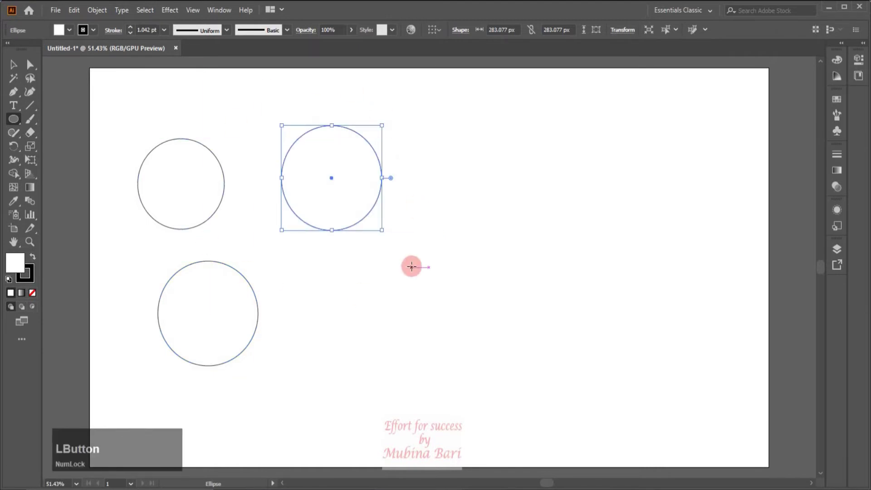
{"action": "key", "text": "Delete"}
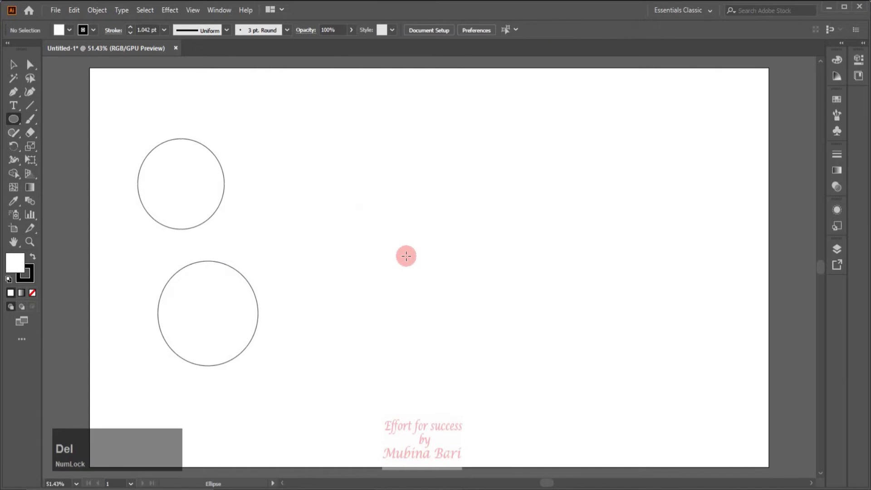
{"action": "left_click_drag", "start_coordinate": [272, 143], "coordinate": [333, 201]}
{"action": "key", "text": "Delete"}
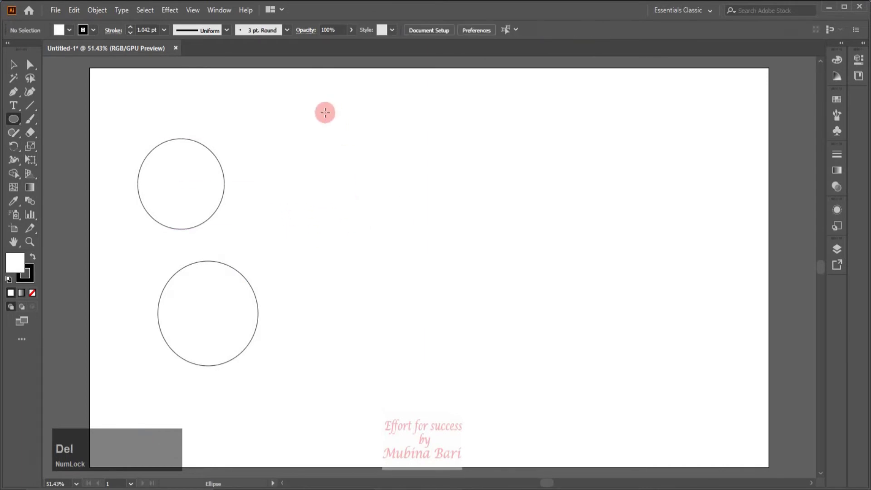
{"action": "left_click_drag", "start_coordinate": [290, 133], "coordinate": [397, 243]}
{"action": "key", "text": "Delete"}
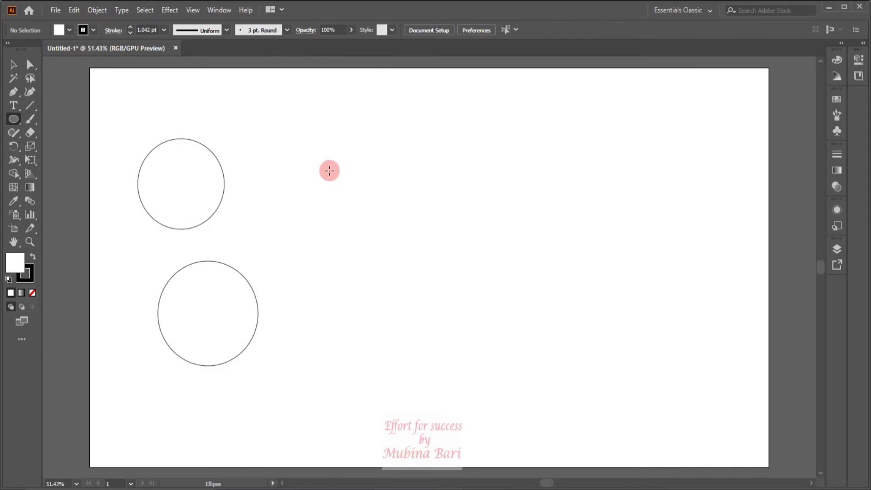
Step: Draw a circle about 271 px wide outward from its centre, beside the upper circle
{"action": "mouse_move", "coordinate": [329, 171]}
{"action": "left_mouse_down"}
{"action": "mouse_move", "coordinate": [340, 172]}
{"action": "mouse_move", "coordinate": [371, 225]}
{"action": "mouse_move", "coordinate": [386, 230]}
{"action": "mouse_move", "coordinate": [354, 266]}
{"action": "mouse_move", "coordinate": [371, 215]}
{"action": "mouse_move", "coordinate": [404, 225]}
{"action": "mouse_move", "coordinate": [368, 213]}
{"action": "mouse_move", "coordinate": [381, 230]}
{"action": "left_mouse_up"}
{"action": "key", "text": "alt"}
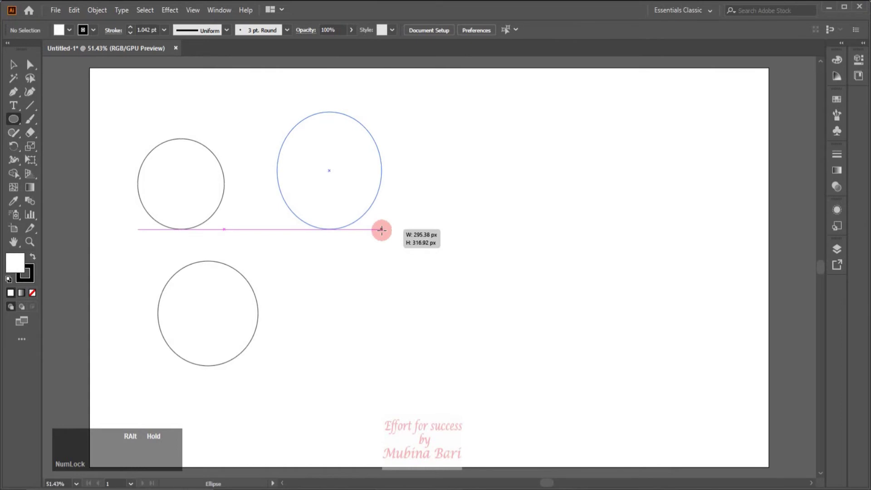
{"action": "left_click_drag", "start_coordinate": [381, 230], "coordinate": [377, 204]}
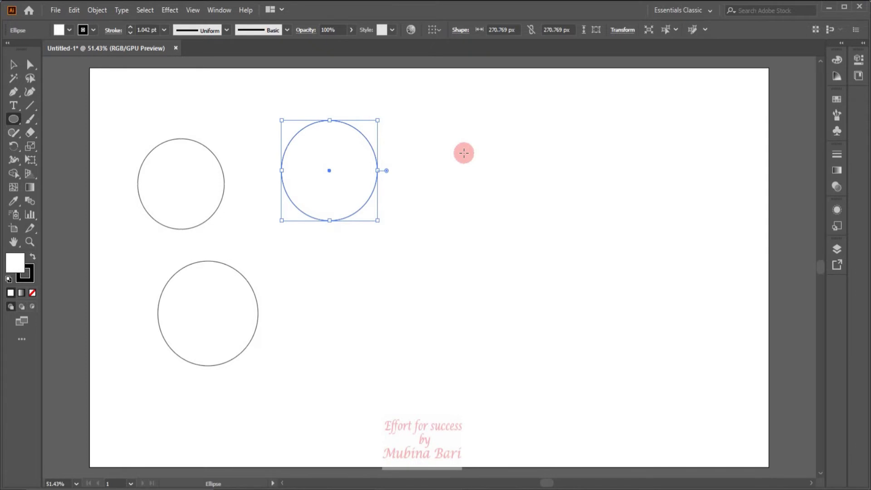
Step: Place another circle with exact width and height of 270.7692 px, centred on a chosen point beside the centre-drawn circle
{"action": "key", "text": "alt"}
{"action": "left_click", "coordinate": [464, 153], "text": "alt"}
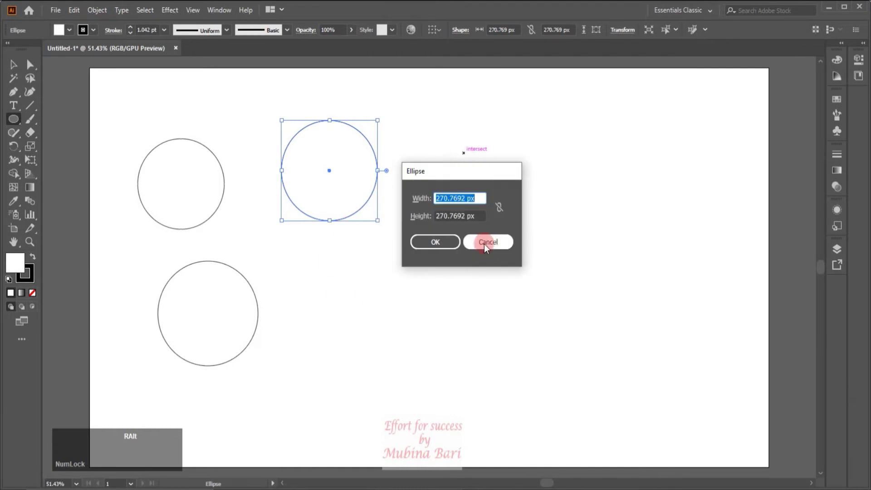
{"action": "left_click", "coordinate": [435, 242]}
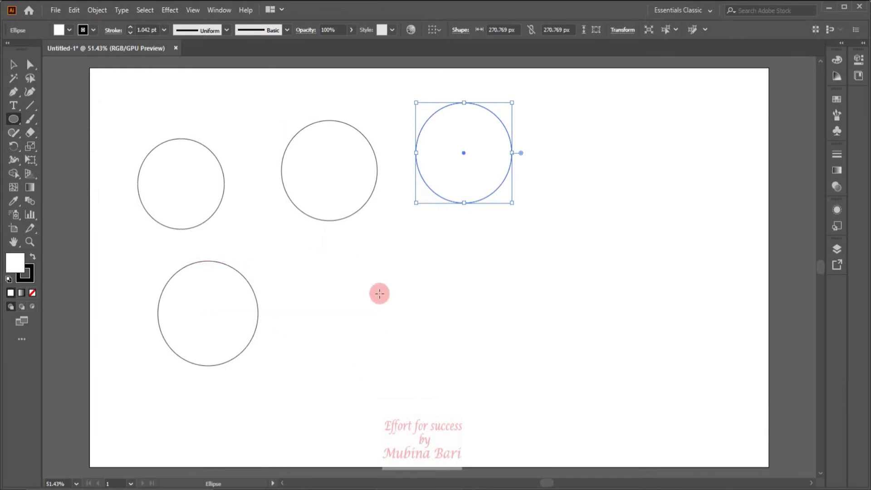
Step: Draw an ellipse about 158 by 148 px, repositioning it while drawing to the artboard's upper-right area
{"action": "left_click_drag", "start_coordinate": [379, 293], "coordinate": [435, 348]}
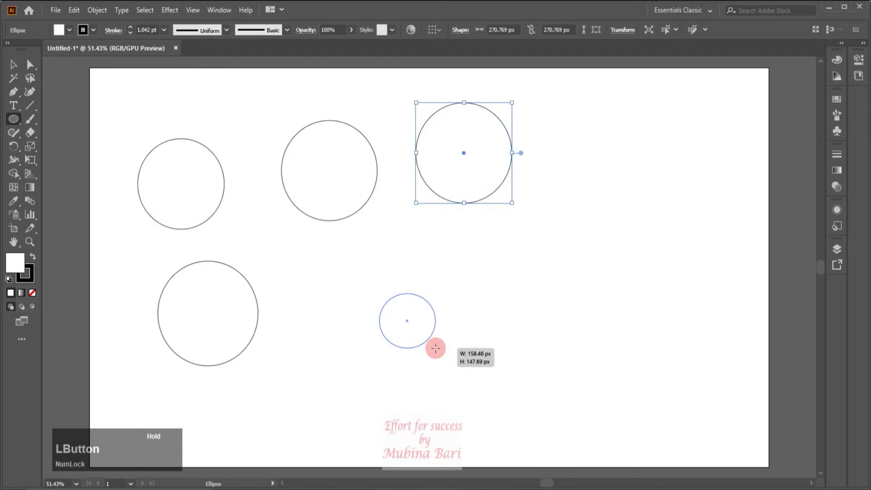
{"action": "key", "text": "space"}
{"action": "mouse_move", "coordinate": [435, 347]}
{"action": "left_mouse_down"}
{"action": "mouse_move", "coordinate": [562, 264]}
{"action": "mouse_move", "coordinate": [635, 161]}
{"action": "mouse_move", "coordinate": [679, 272]}
{"action": "mouse_move", "coordinate": [571, 422]}
{"action": "mouse_move", "coordinate": [389, 420]}
{"action": "mouse_move", "coordinate": [632, 166]}
{"action": "mouse_move", "coordinate": [694, 307]}
{"action": "mouse_move", "coordinate": [433, 435]}
{"action": "mouse_move", "coordinate": [224, 421]}
{"action": "mouse_move", "coordinate": [202, 230]}
{"action": "mouse_move", "coordinate": [593, 160]}
{"action": "mouse_move", "coordinate": [634, 339]}
{"action": "mouse_move", "coordinate": [435, 391]}
{"action": "mouse_move", "coordinate": [499, 394]}
{"action": "mouse_move", "coordinate": [791, 204]}
{"action": "mouse_move", "coordinate": [735, 164]}
{"action": "mouse_move", "coordinate": [696, 163]}
{"action": "left_mouse_up"}
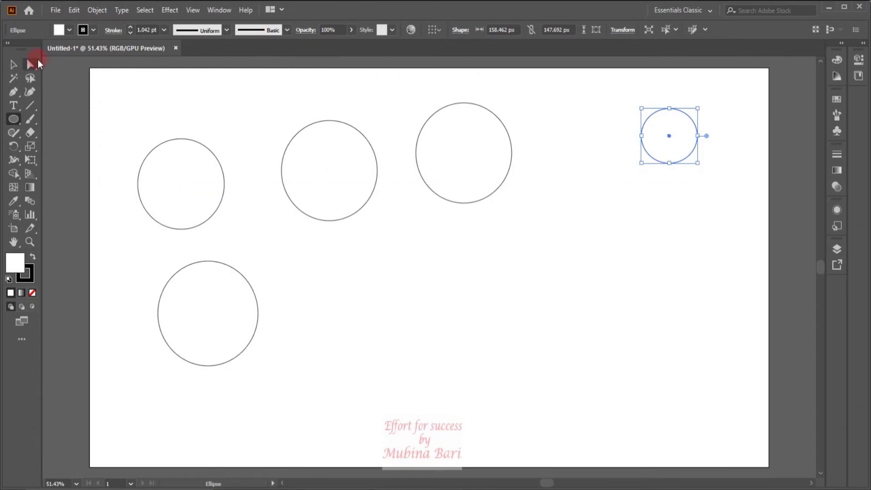
Step: Enlarge the small ellipse in the artboard's upper-right area to about 303 by 282 px and rotate it
{"action": "left_click", "coordinate": [12, 65]}
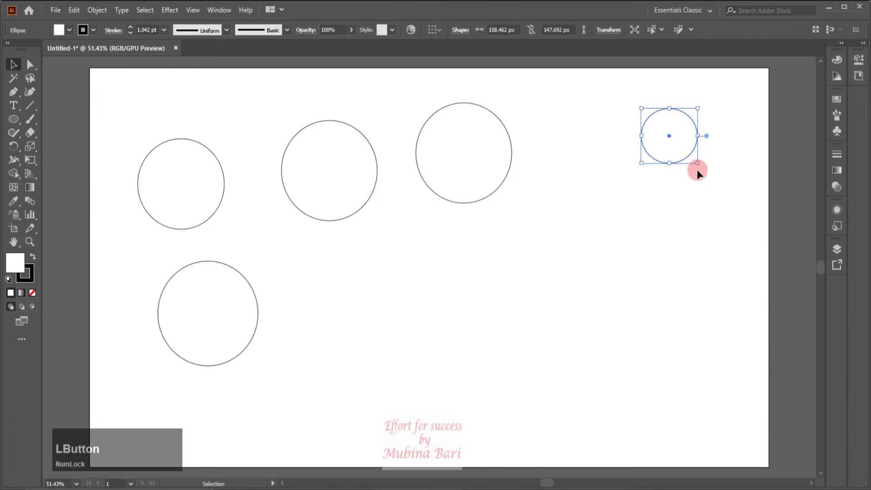
{"action": "left_click_drag", "start_coordinate": [693, 162], "coordinate": [760, 152]}
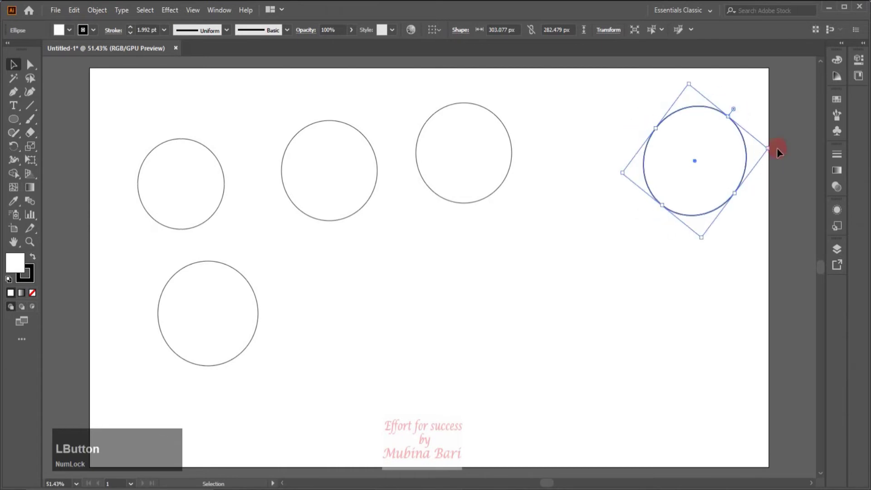
{"action": "left_click_drag", "start_coordinate": [774, 147], "coordinate": [746, 233]}
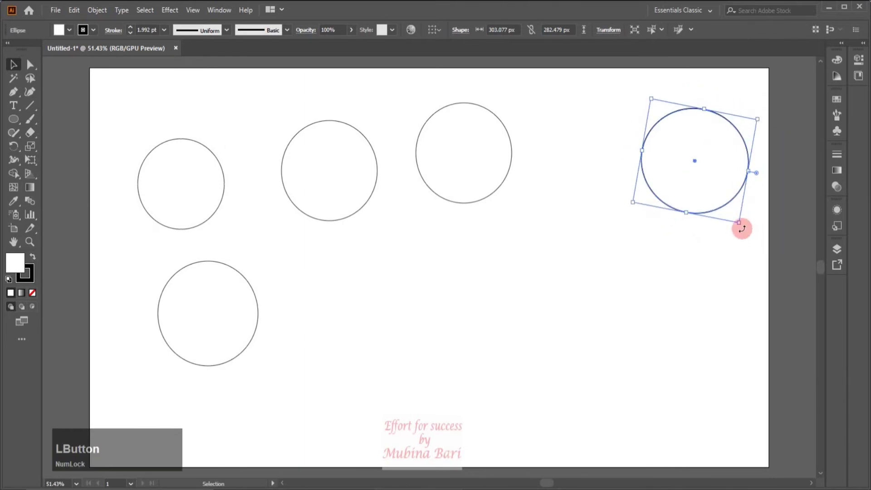
{"action": "left_click", "coordinate": [741, 229]}
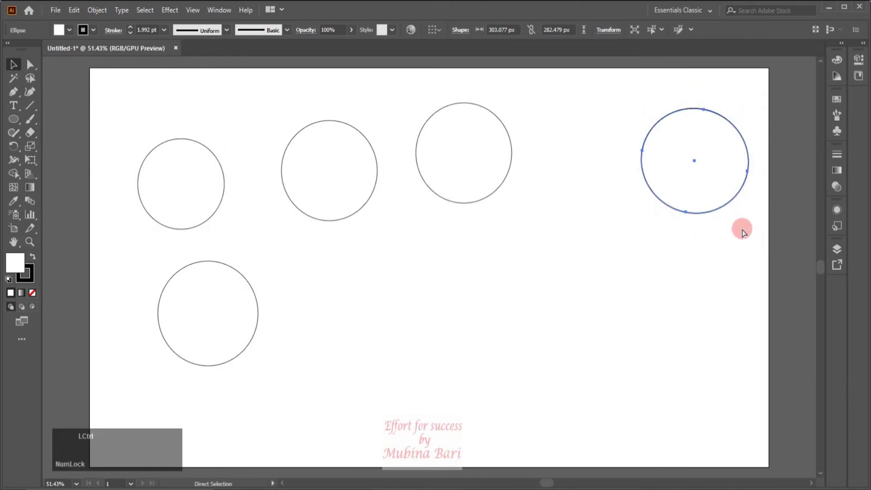
Step: Delete all shapes on the artboard and draw a circle about 301 px wide near its centre
{"action": "key", "text": "ctrl+a"}
{"action": "key", "text": "Delete"}
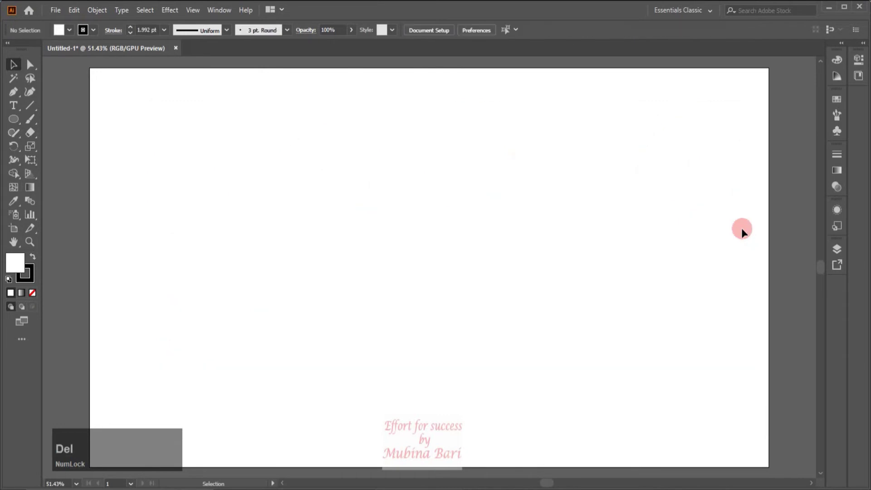
{"action": "left_click", "coordinate": [14, 118]}
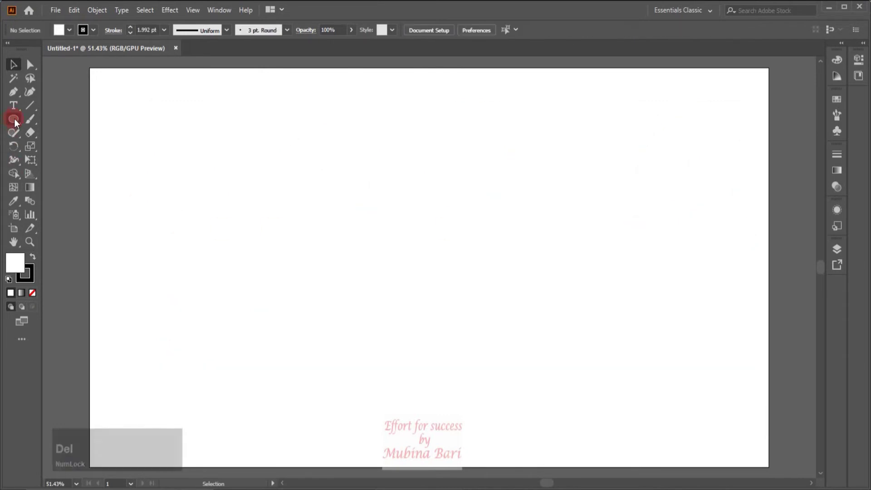
{"action": "left_click_drag", "start_coordinate": [322, 201], "coordinate": [428, 311]}
Step: Draw a square about 189 px wide with the Rectangle tool, left of the circle
{"action": "left_click", "coordinate": [51, 136]}
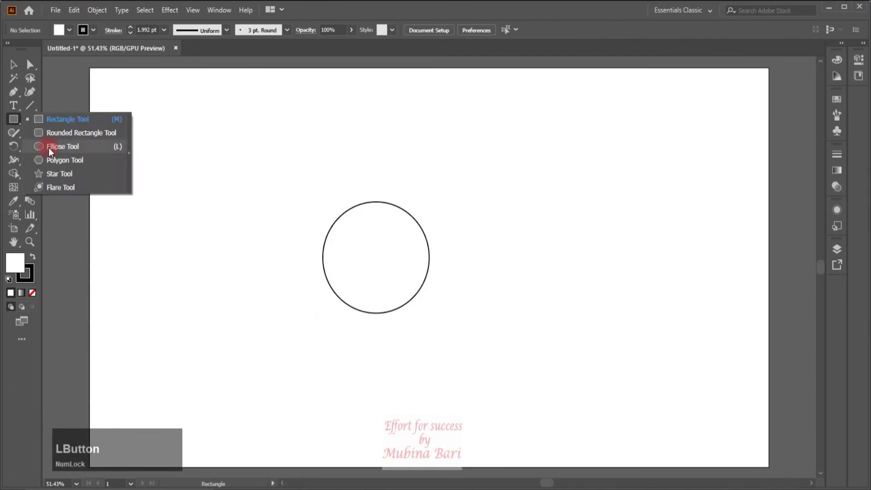
{"action": "left_click_drag", "start_coordinate": [18, 121], "coordinate": [55, 119]}
{"action": "left_click_drag", "start_coordinate": [138, 188], "coordinate": [205, 257]}
{"action": "key", "text": "v"}
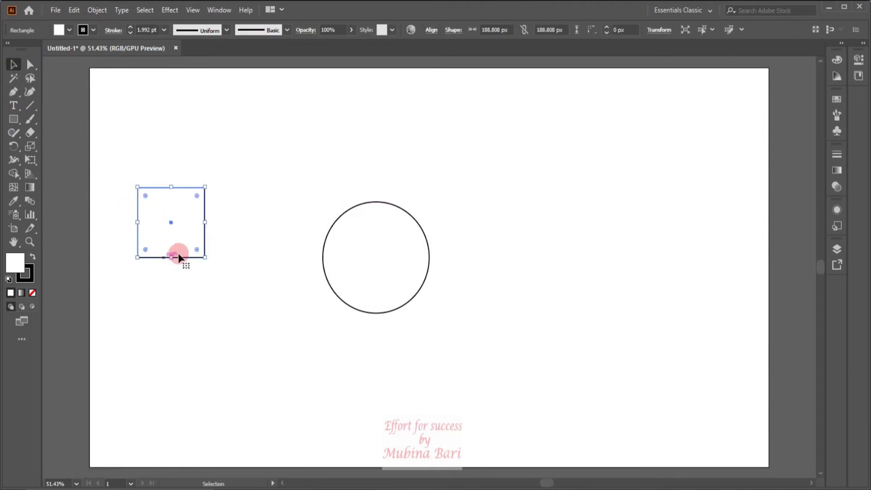
Step: Compare the shape properties of the square and the circle
{"action": "left_click", "coordinate": [181, 186]}
{"action": "left_click", "coordinate": [356, 204]}
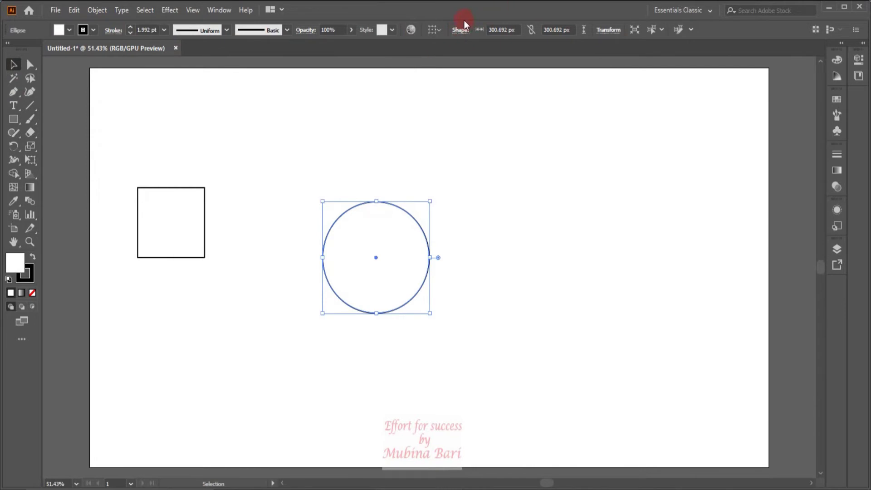
{"action": "left_click", "coordinate": [187, 188]}
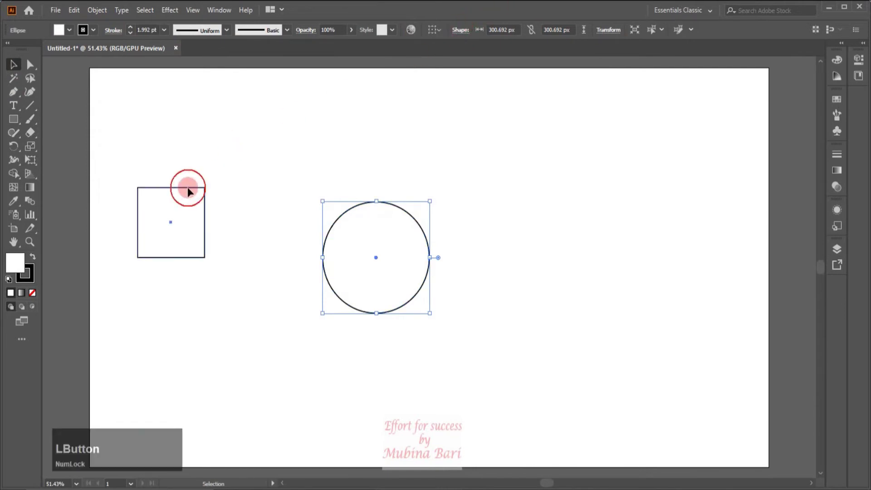
{"action": "left_click", "coordinate": [452, 30]}
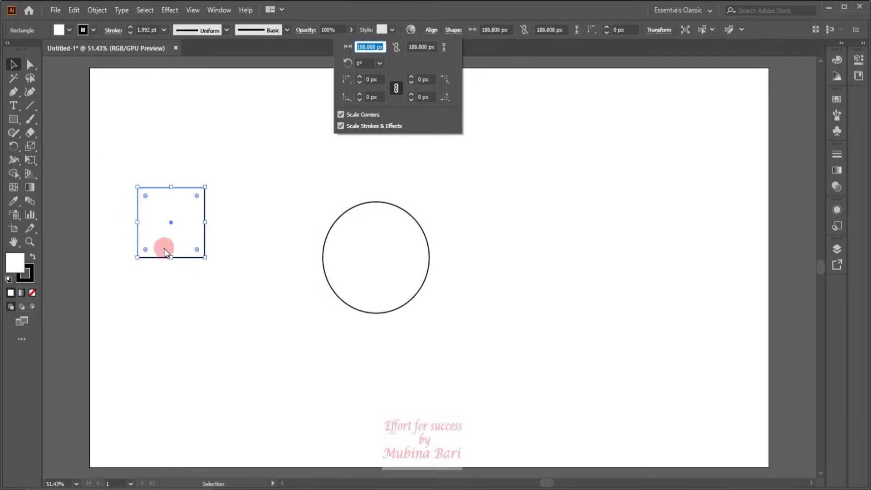
{"action": "left_click", "coordinate": [468, 154]}
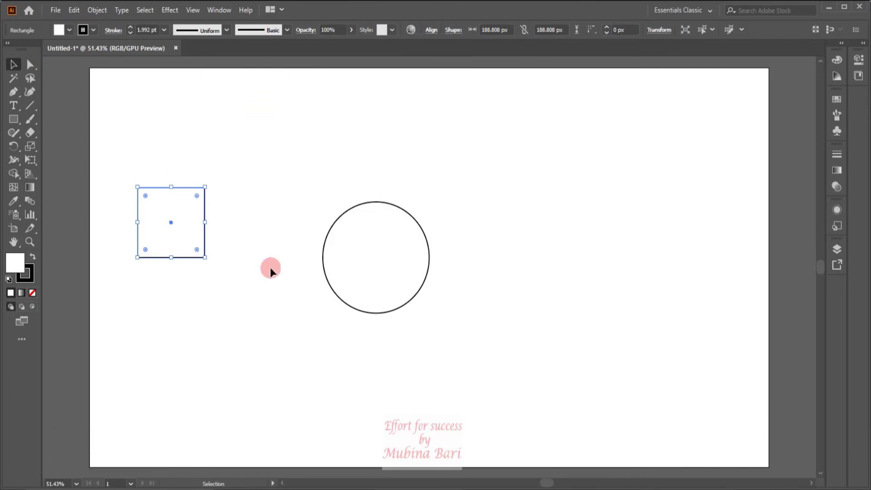
{"action": "left_click", "coordinate": [336, 226]}
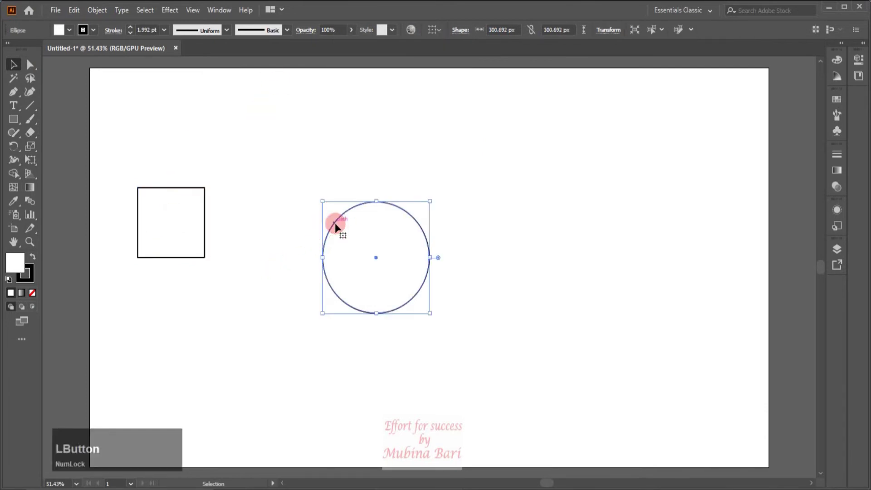
{"action": "left_click", "coordinate": [454, 33]}
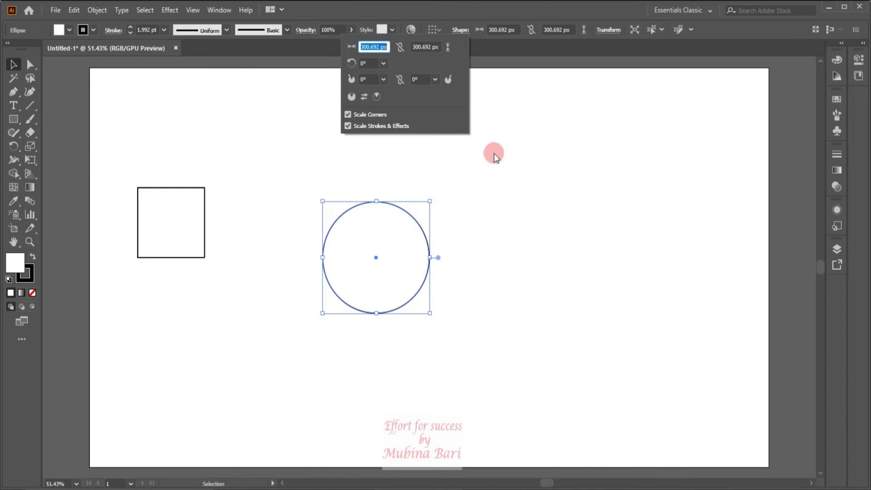
{"action": "left_click", "coordinate": [545, 176]}
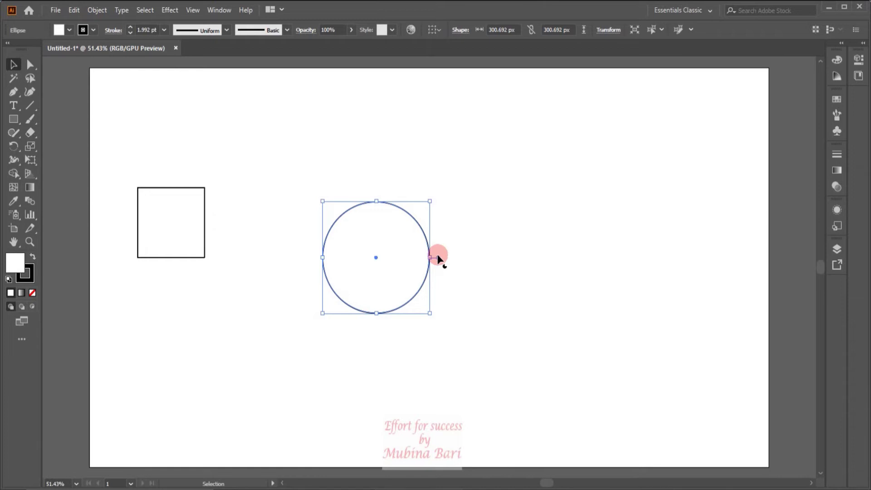
Step: Try cutting a wedge from the circle with a pie end angle of about -43°, and undo the pie changes
{"action": "left_click_drag", "start_coordinate": [438, 257], "coordinate": [431, 290]}
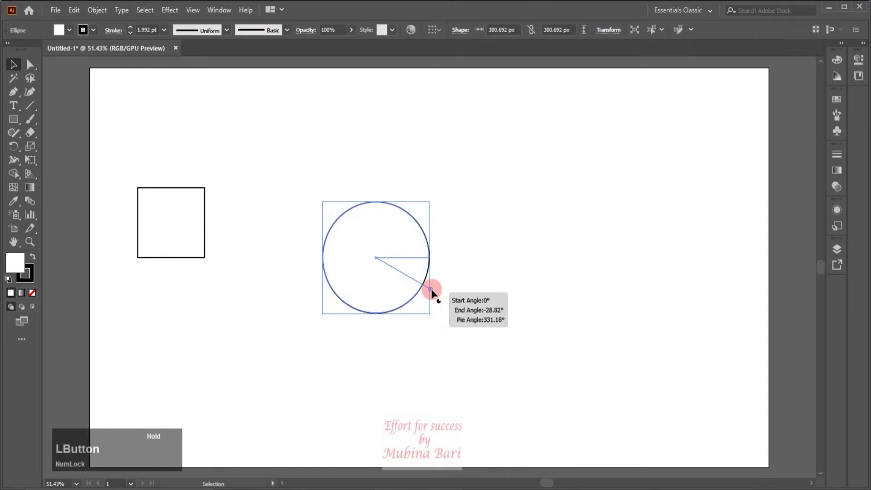
{"action": "left_click_drag", "start_coordinate": [432, 291], "coordinate": [431, 291]}
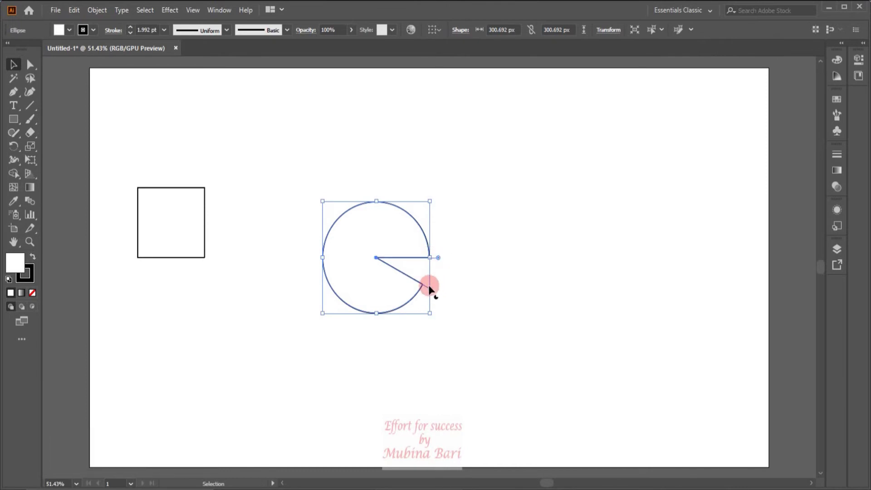
{"action": "left_click_drag", "start_coordinate": [431, 289], "coordinate": [431, 290]}
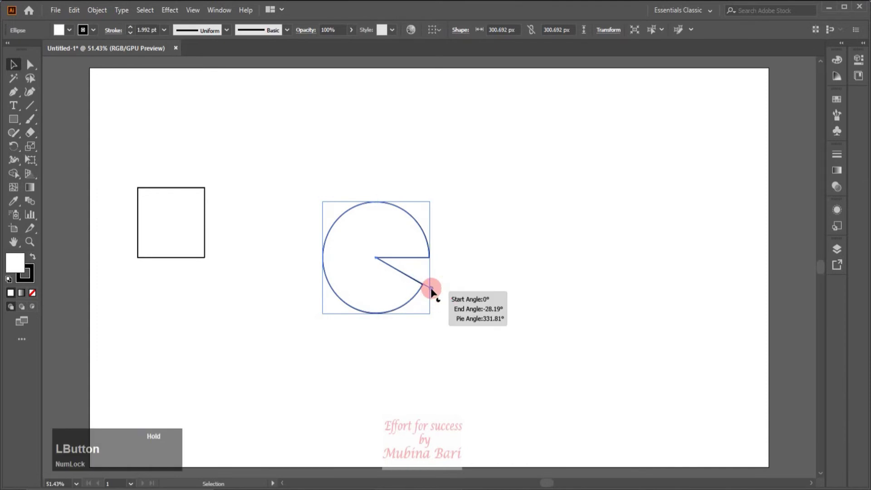
{"action": "left_click_drag", "start_coordinate": [432, 290], "coordinate": [418, 300]}
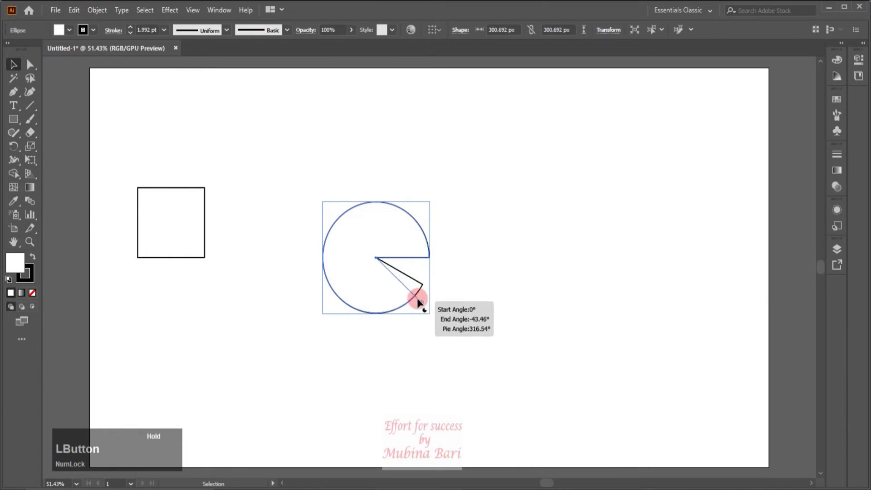
{"action": "left_click_drag", "start_coordinate": [419, 301], "coordinate": [418, 300]}
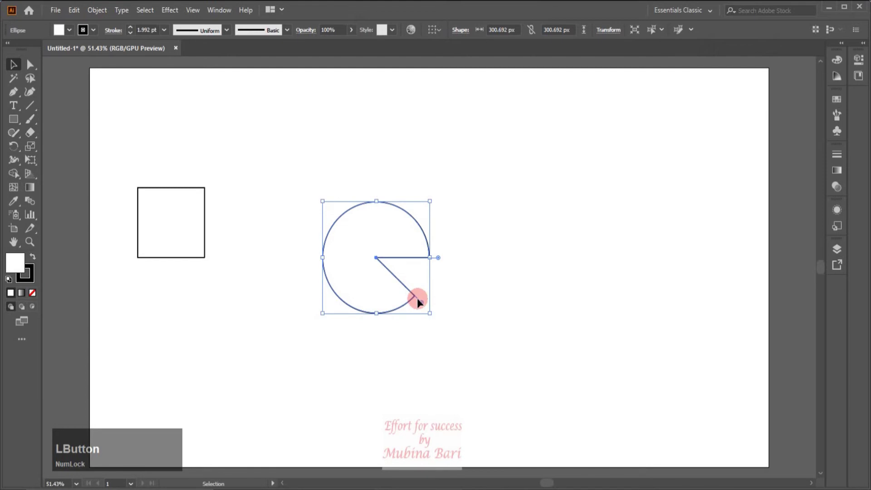
{"action": "key", "text": "ctrl+z"}
{"action": "key", "text": "ctrl+z"}
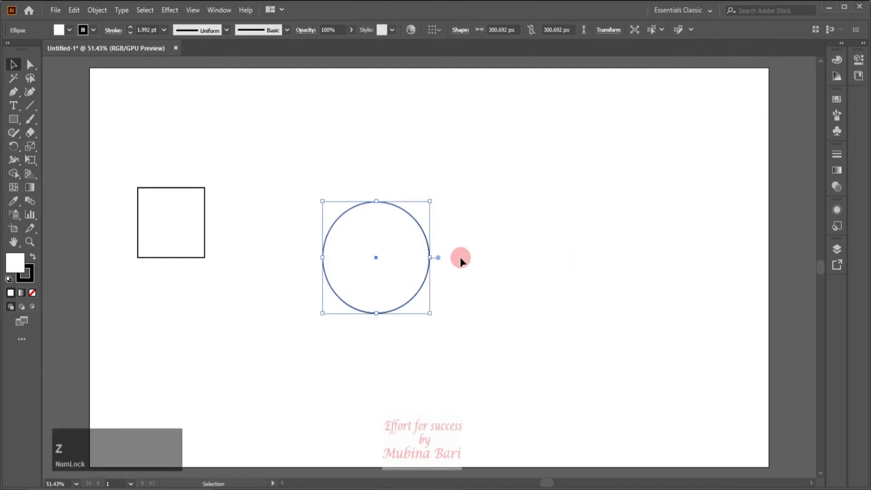
Step: Try a pie start angle of about 42.5° on the circle with its pie handle, and undo the change
{"action": "left_click_drag", "start_coordinate": [441, 259], "coordinate": [425, 212]}
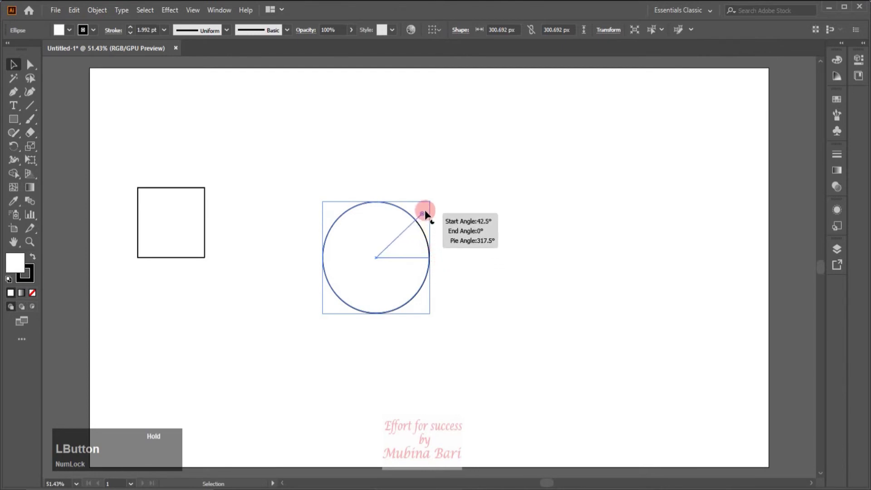
{"action": "left_click_drag", "start_coordinate": [425, 213], "coordinate": [424, 212]}
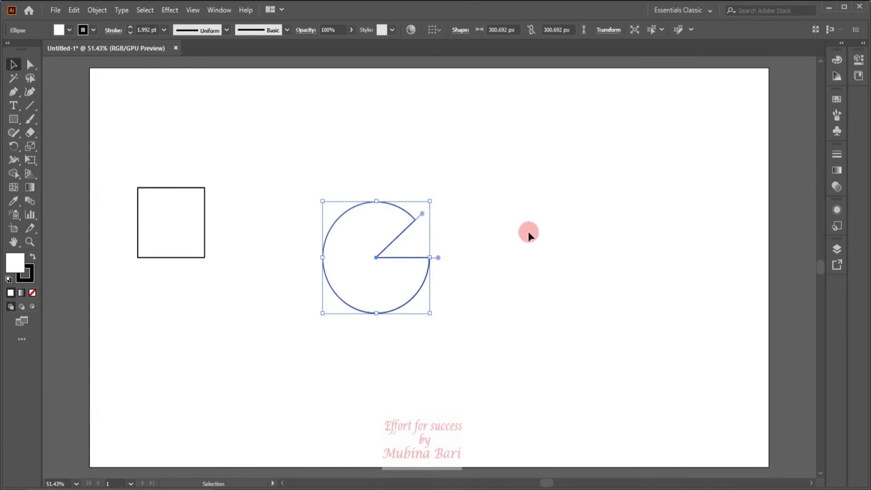
{"action": "key", "text": "ctrl+z"}
{"action": "key", "text": "ctrl+z"}
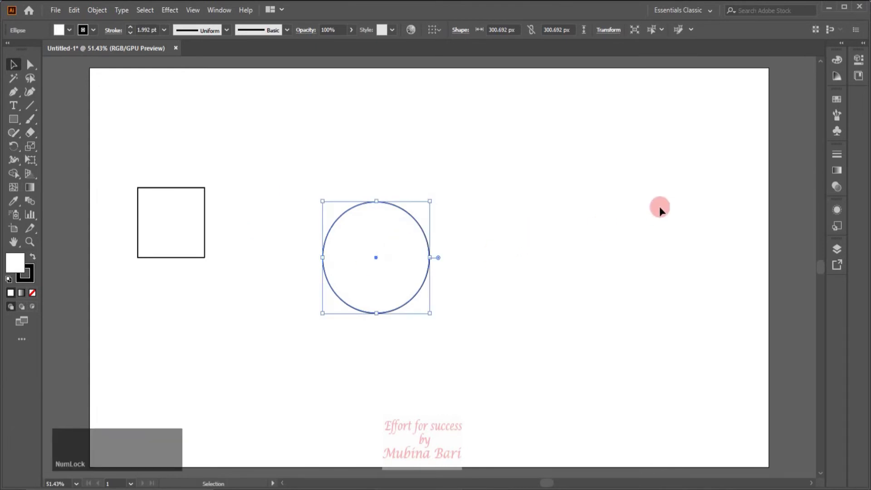
Step: Try linked pie start and end angles of 45° on the circle, reset both to 0° and unlink them
{"action": "left_click", "coordinate": [457, 31]}
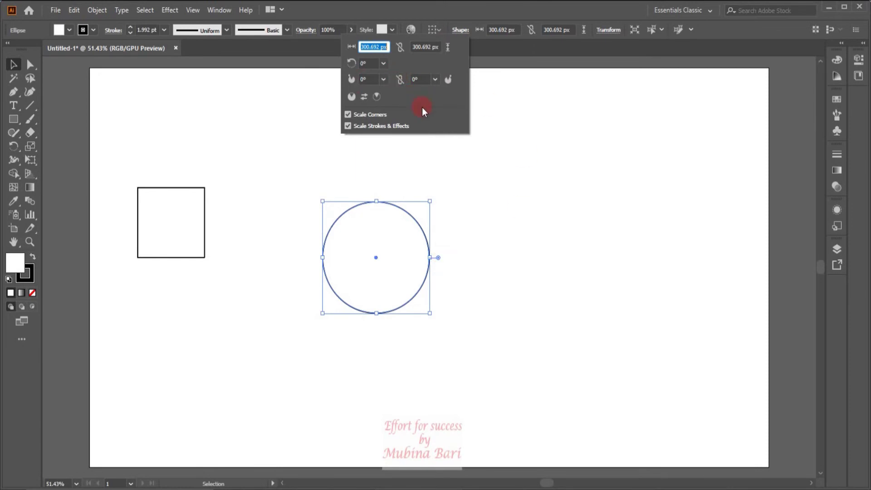
{"action": "left_click", "coordinate": [399, 81]}
{"action": "left_click", "coordinate": [399, 82]}
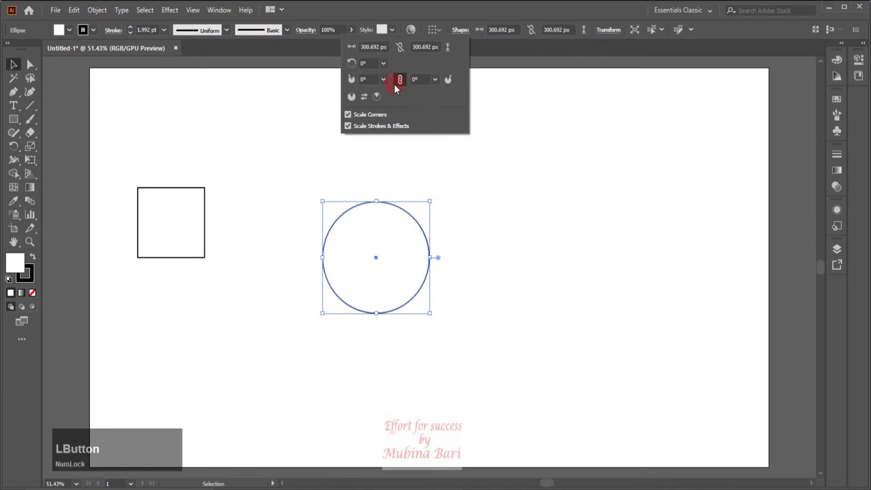
{"action": "left_click_drag", "start_coordinate": [385, 80], "coordinate": [393, 115]}
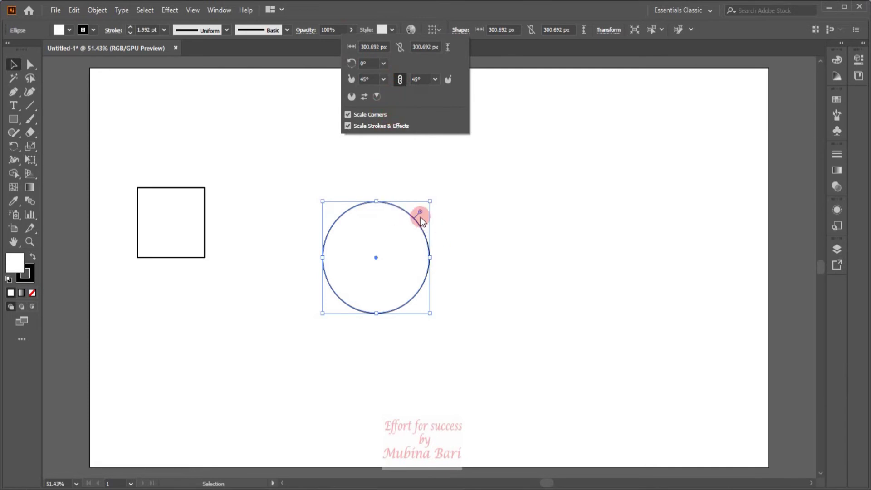
{"action": "left_click", "coordinate": [369, 77]}
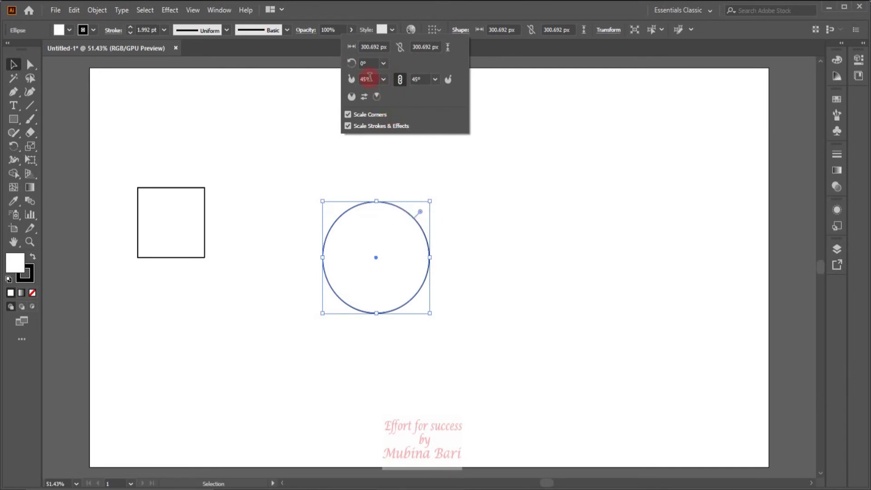
{"action": "left_click", "coordinate": [447, 94]}
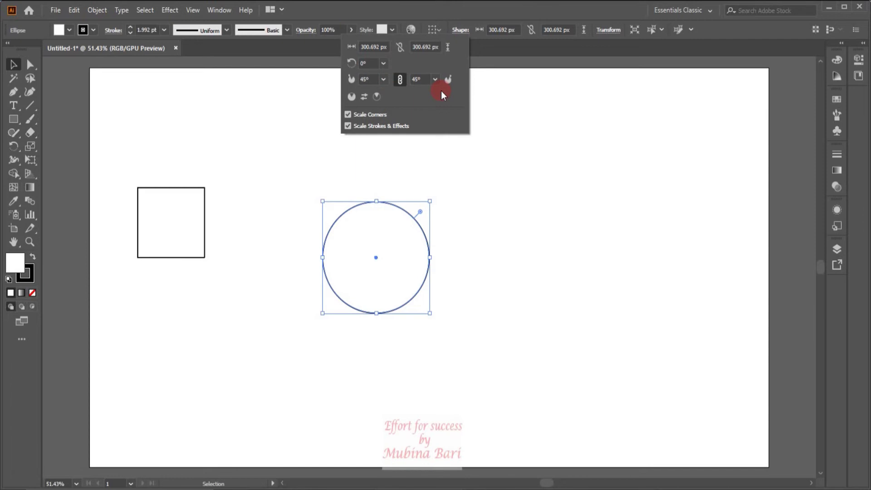
{"action": "left_click", "coordinate": [385, 78]}
{"action": "left_click", "coordinate": [391, 92]}
{"action": "left_click", "coordinate": [401, 80]}
Step: Try a pie start angle of 30° on the circle and reset it to 0°
{"action": "left_click", "coordinate": [383, 80]}
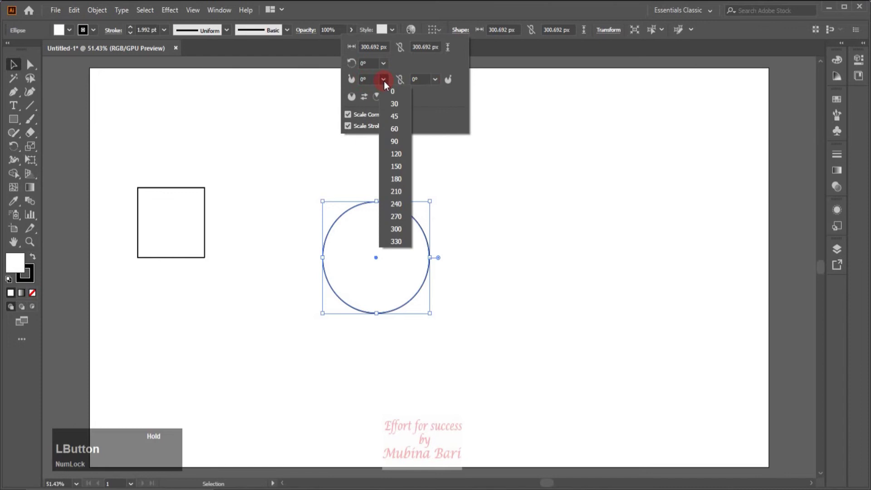
{"action": "left_click", "coordinate": [392, 104]}
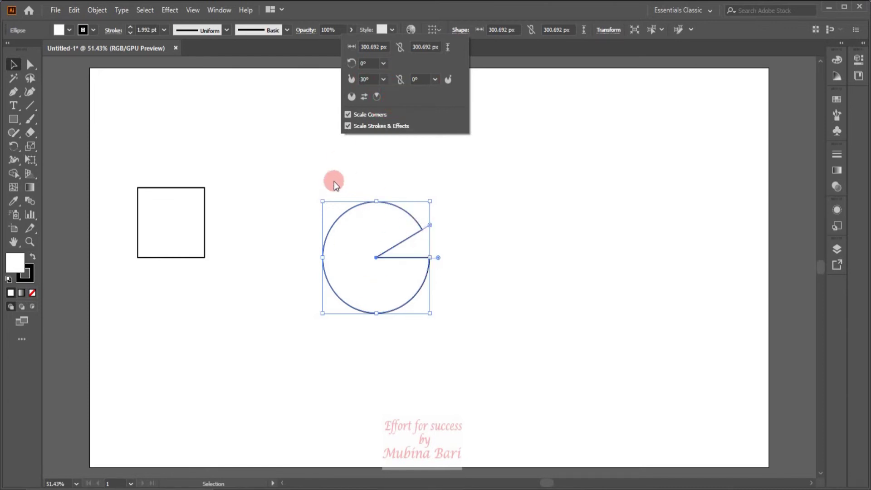
{"action": "left_click", "coordinate": [383, 80]}
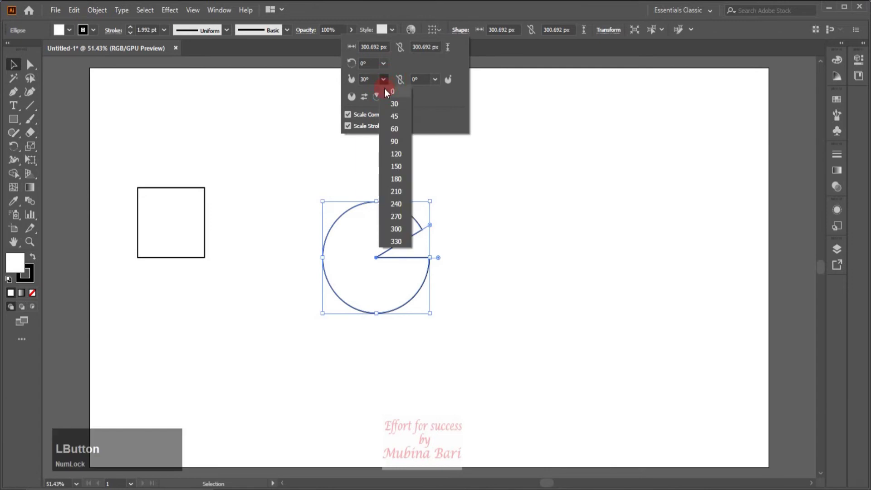
{"action": "left_click", "coordinate": [385, 91]}
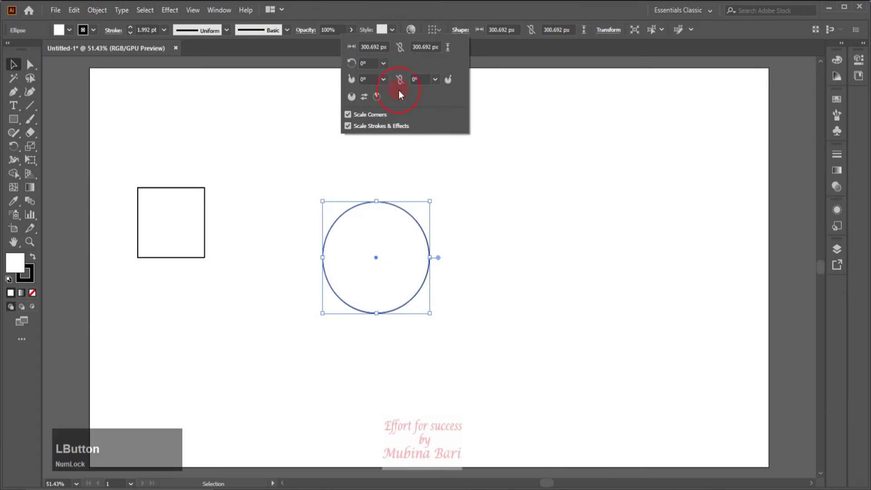
Step: Try pie end angles of 30°, 45°, 180° and 210° on the circle, and reset the end angle to 0°
{"action": "left_click", "coordinate": [436, 80]}
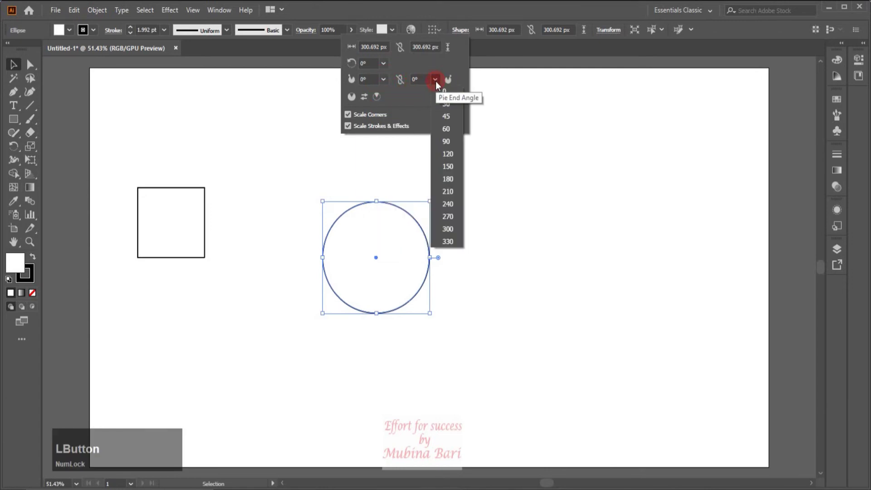
{"action": "left_click", "coordinate": [445, 104]}
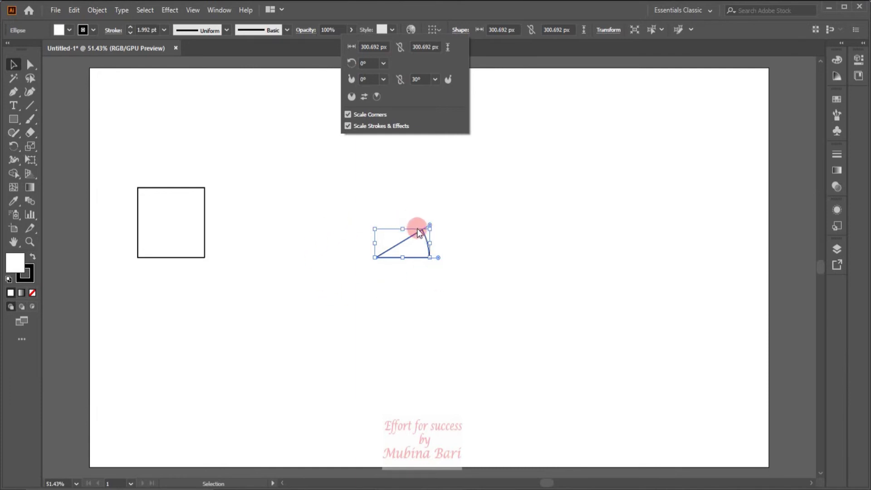
{"action": "left_click", "coordinate": [435, 80]}
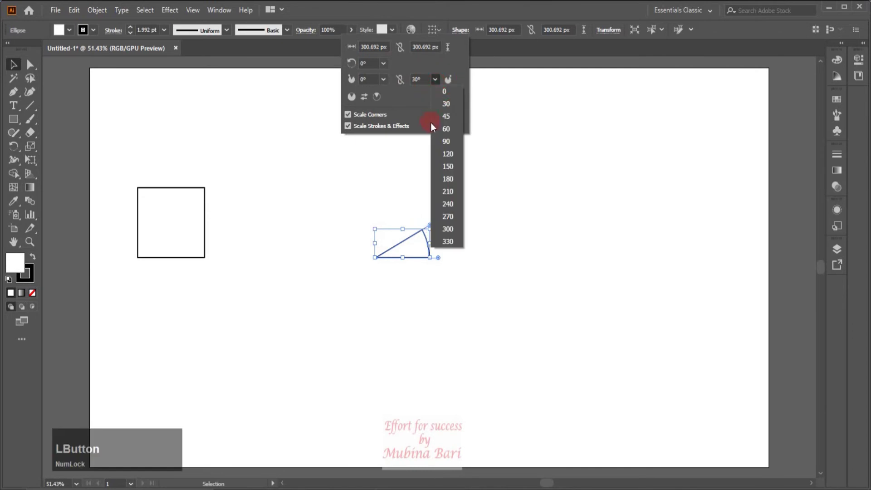
{"action": "left_click", "coordinate": [442, 117]}
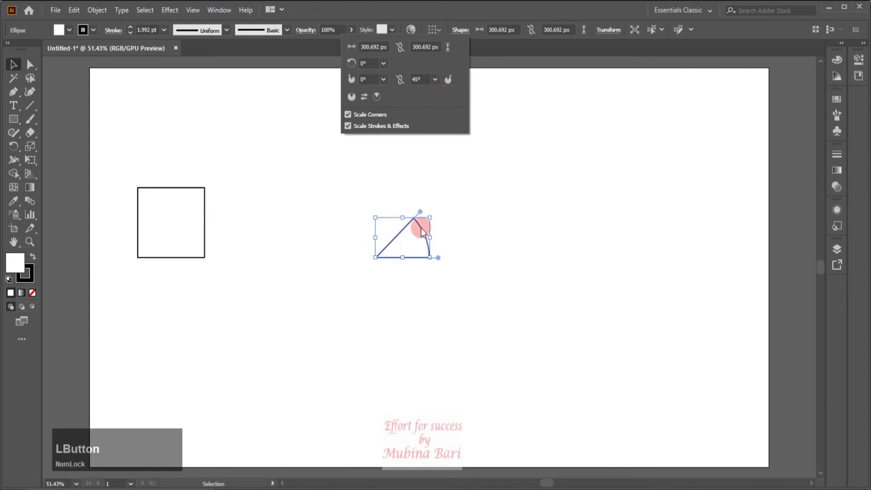
{"action": "left_click", "coordinate": [434, 81]}
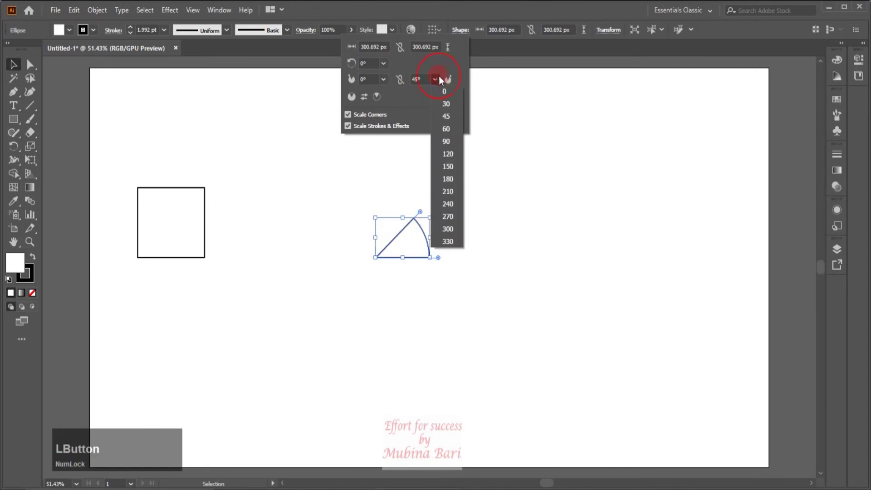
{"action": "left_click", "coordinate": [447, 180]}
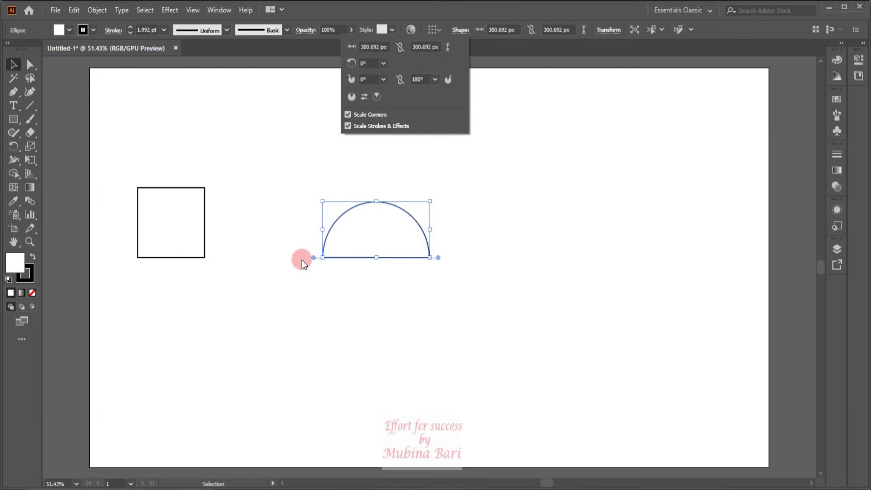
{"action": "left_click", "coordinate": [435, 80]}
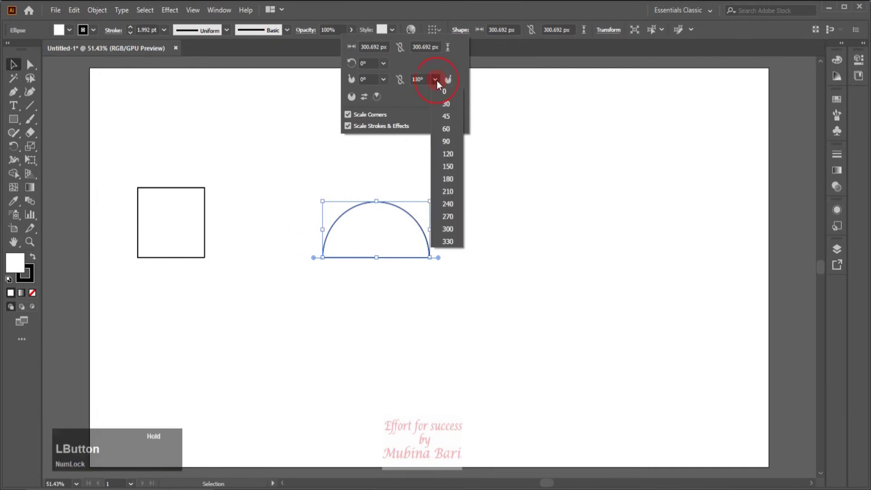
{"action": "left_click", "coordinate": [447, 193]}
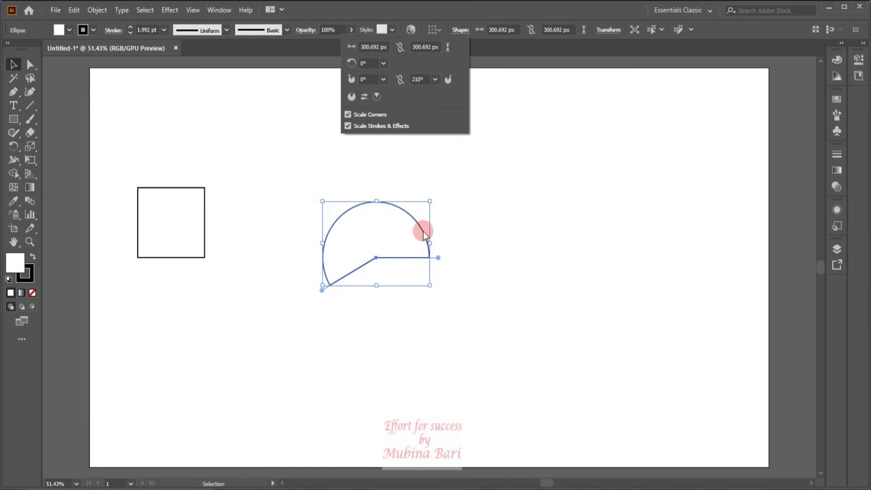
{"action": "left_click", "coordinate": [434, 80]}
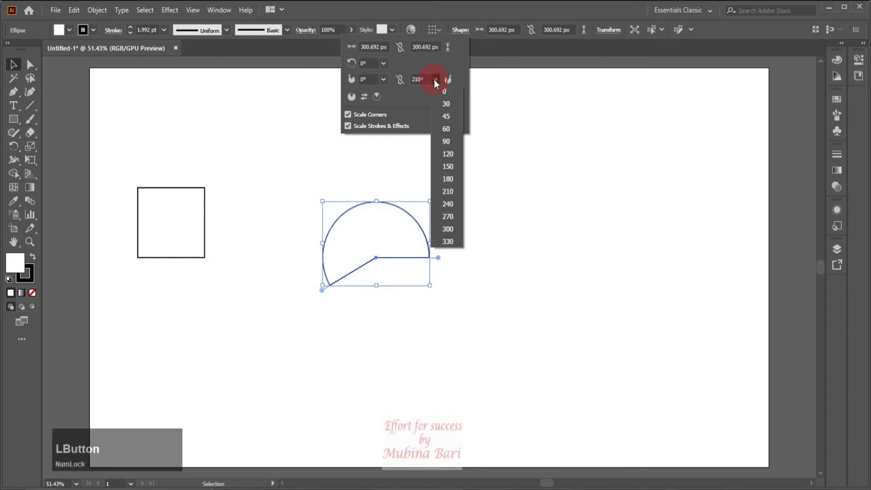
{"action": "left_click", "coordinate": [444, 90]}
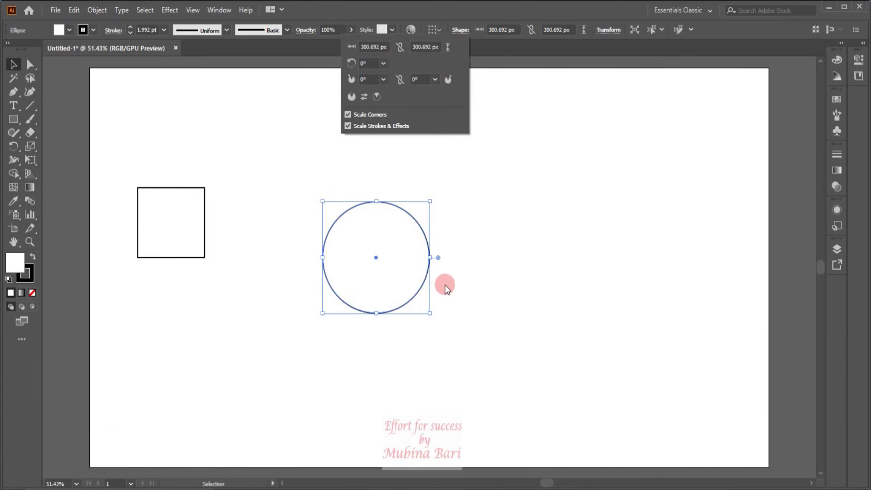
Step: Try a 45° pie start angle on the circle, invert the pie twice, and undo these changes to restore the full circle
{"action": "left_click", "coordinate": [383, 80]}
{"action": "left_click", "coordinate": [392, 115]}
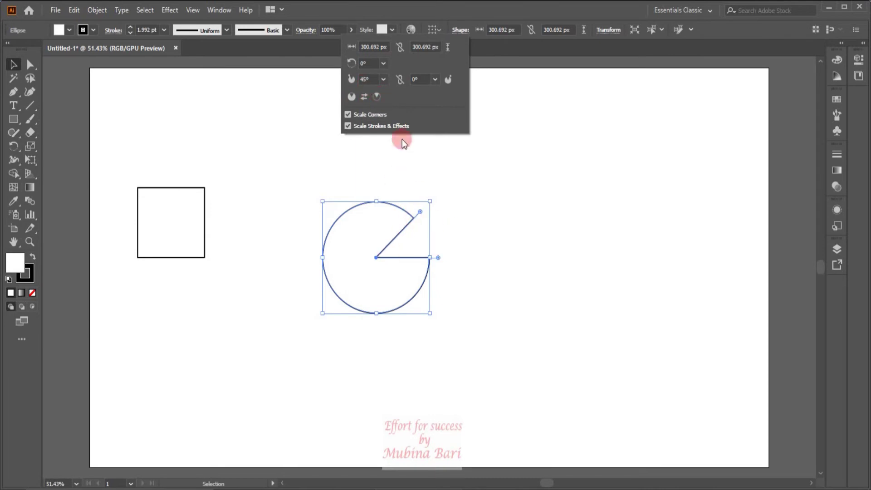
{"action": "left_click", "coordinate": [364, 97]}
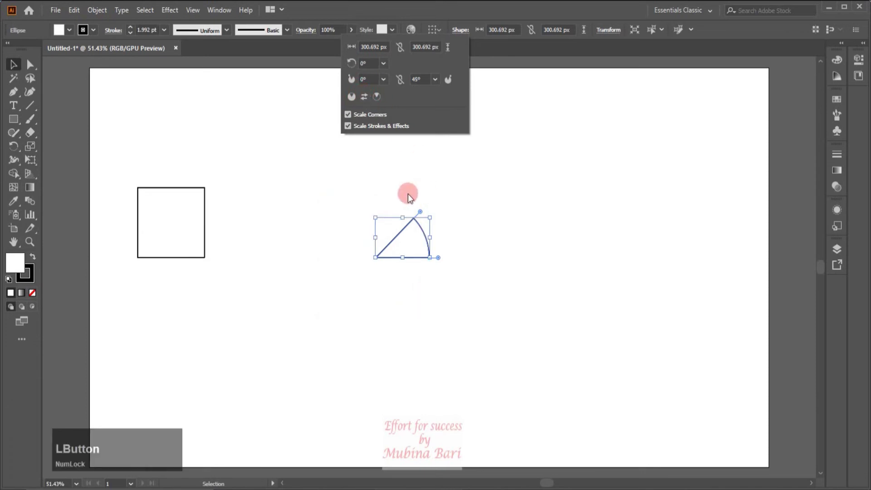
{"action": "left_click", "coordinate": [363, 96]}
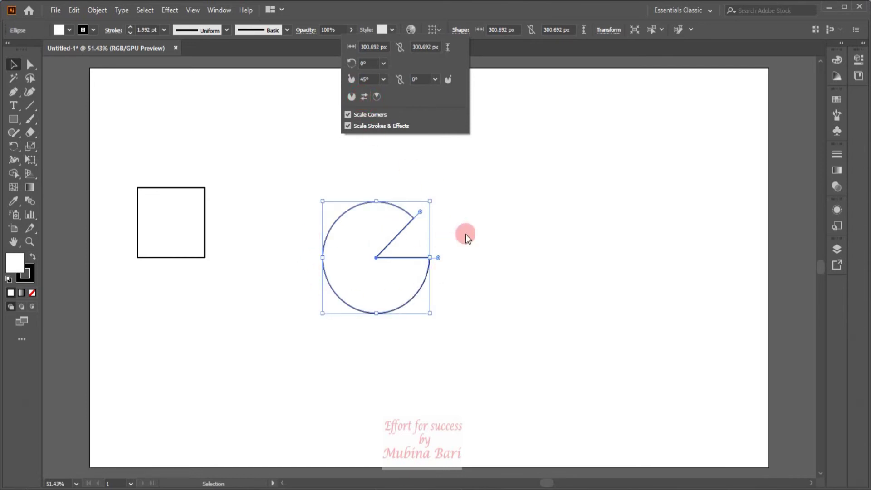
{"action": "key", "text": "ctrl+z"}
{"action": "key", "text": "ctrl+z"}
{"action": "key", "text": "ctrl+z"}
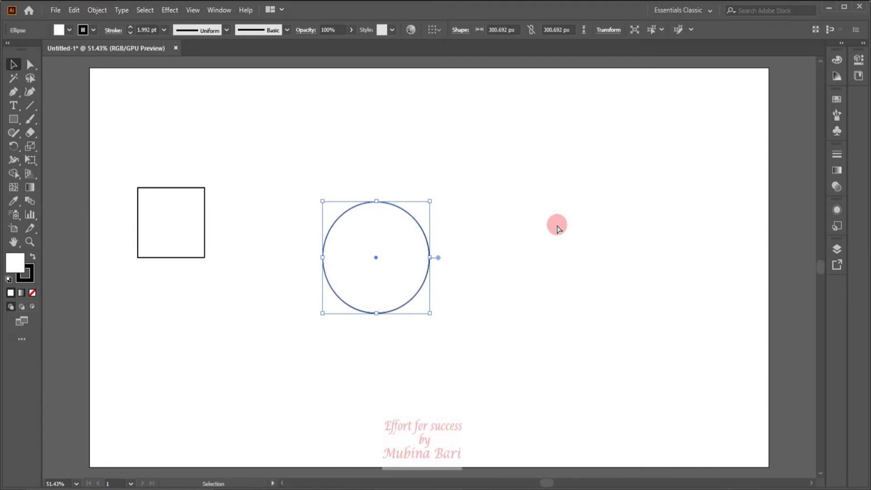
Step: Copy the full circle and paste the duplicate in front, exactly over the original
{"action": "key", "text": "ctrl"}
{"action": "key", "text": "ctrl+c"}
{"action": "key", "text": "ctrl+c"}
{"action": "key", "text": "ctrl+c"}
{"action": "key", "text": "ctrl+c"}
{"action": "key", "text": "ctrl+c"}
{"action": "key", "text": "ctrl+c"}
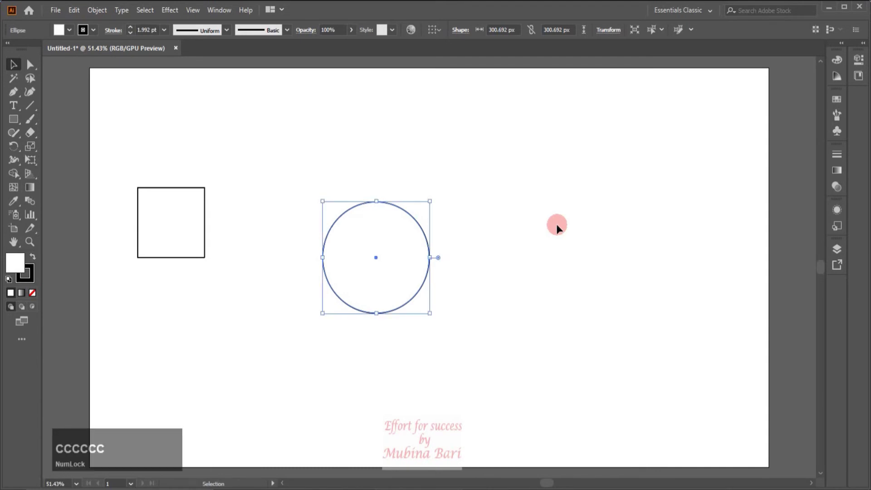
{"action": "key", "text": "ctrl+f"}
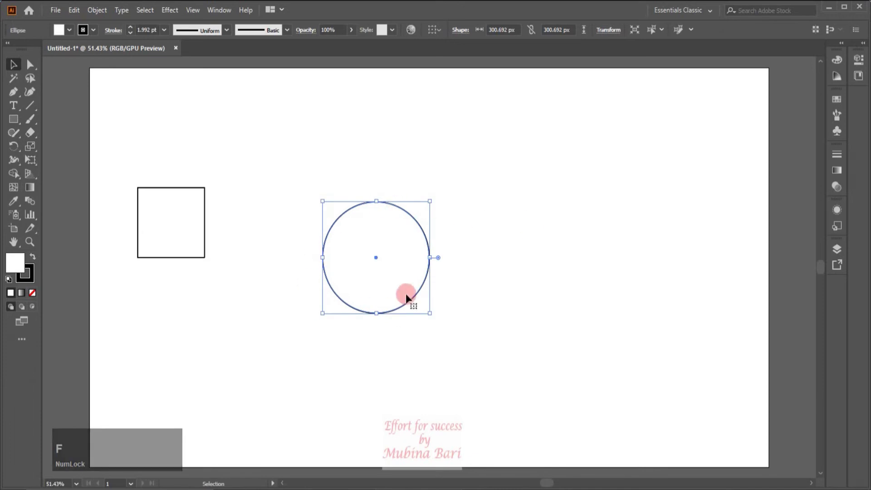
Step: Set the pie start angle of the front copy of the circle to 45°
{"action": "left_click", "coordinate": [456, 31]}
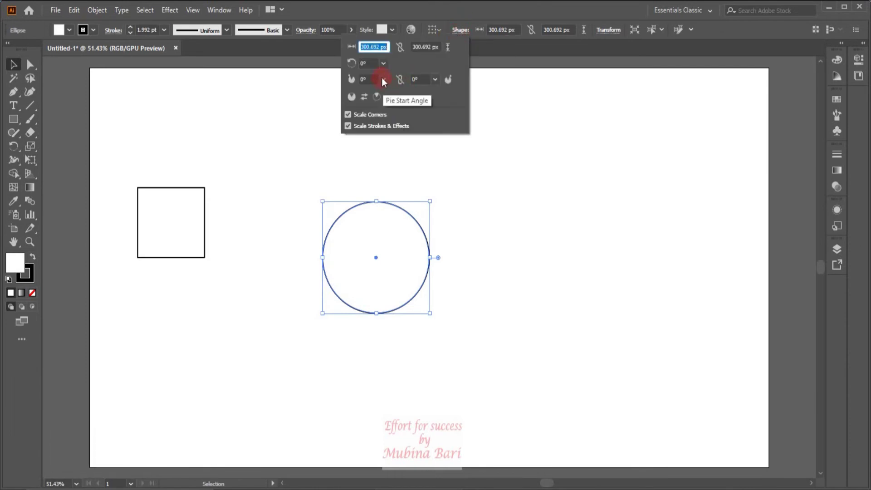
{"action": "left_click", "coordinate": [384, 79]}
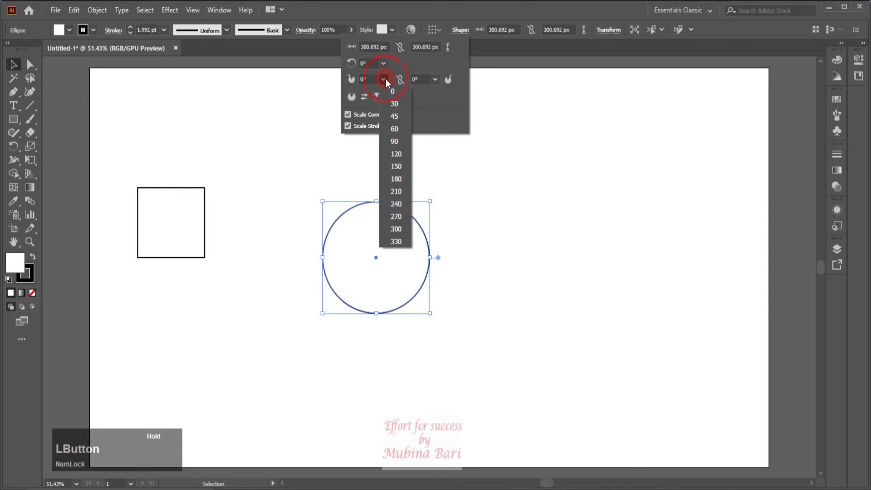
{"action": "left_click", "coordinate": [395, 115]}
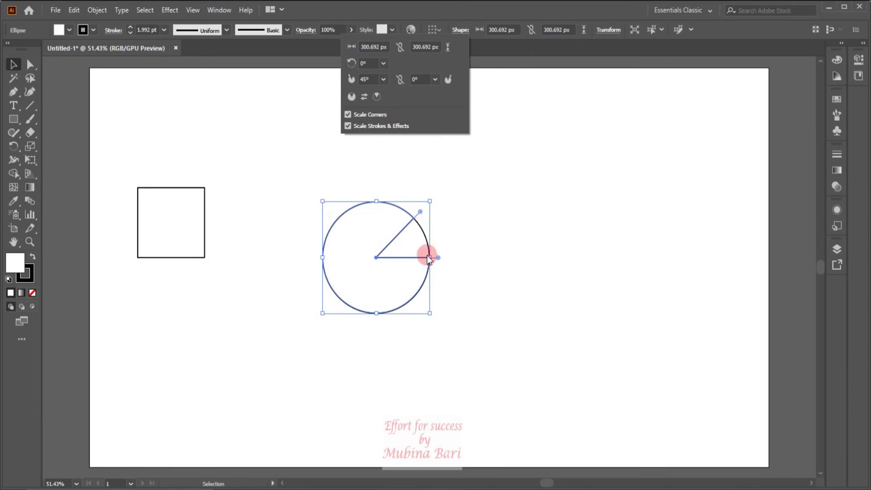
Step: Select the original circle behind the copy and set its pie start angle to 45° as well
{"action": "left_click", "coordinate": [421, 232]}
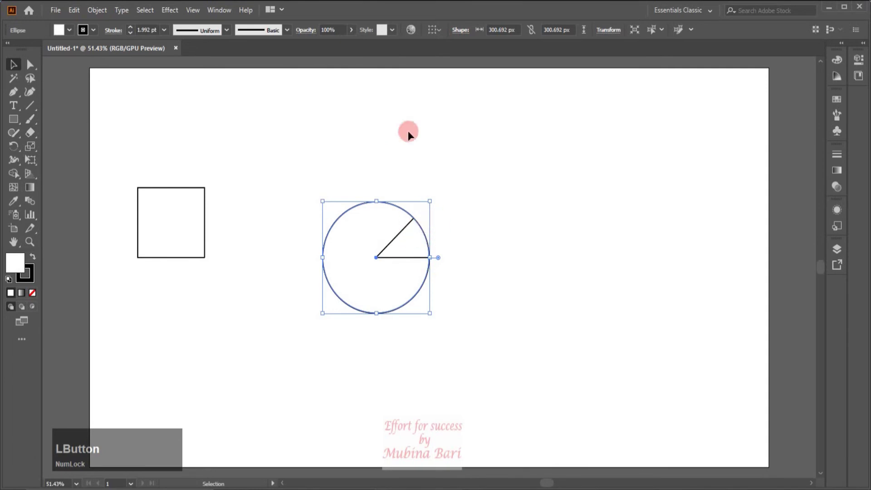
{"action": "left_click", "coordinate": [455, 29]}
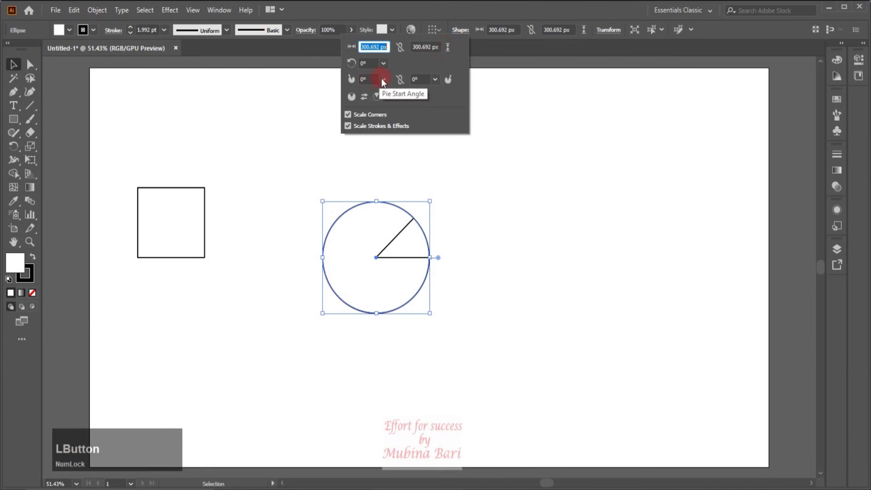
{"action": "left_click", "coordinate": [384, 79]}
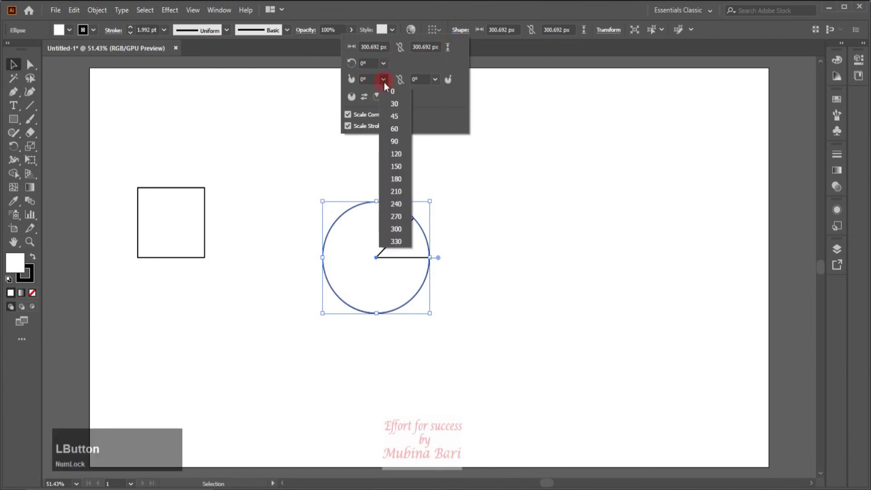
{"action": "left_click", "coordinate": [393, 116]}
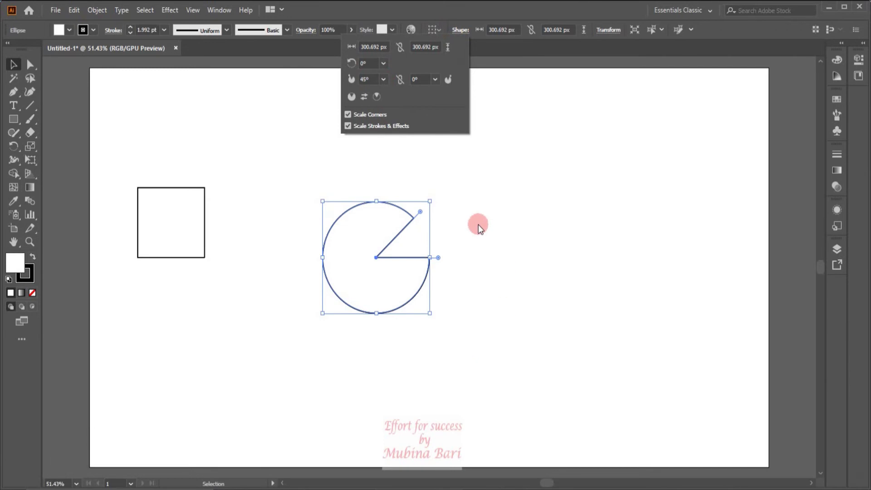
{"action": "left_click", "coordinate": [478, 201]}
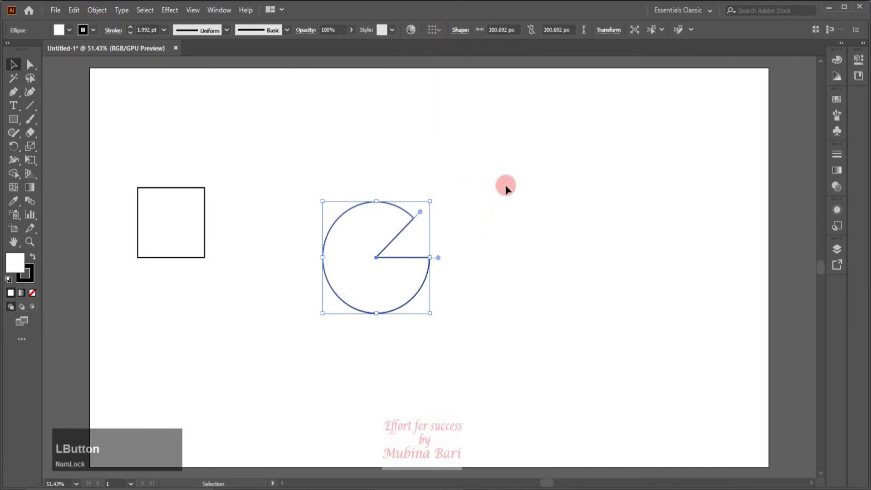
{"action": "left_click", "coordinate": [462, 197]}
Step: Invert one of the two overlapping pies into a 45° wedge and move the wedge slightly up and outward from the larger pie
{"action": "left_click", "coordinate": [404, 213]}
{"action": "left_click", "coordinate": [459, 29]}
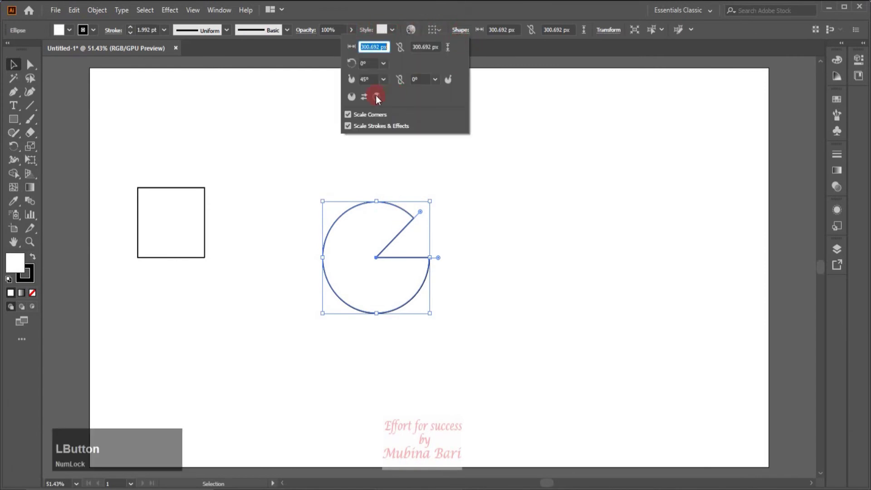
{"action": "left_click", "coordinate": [364, 94]}
{"action": "left_click", "coordinate": [538, 156]}
{"action": "left_click", "coordinate": [460, 105]}
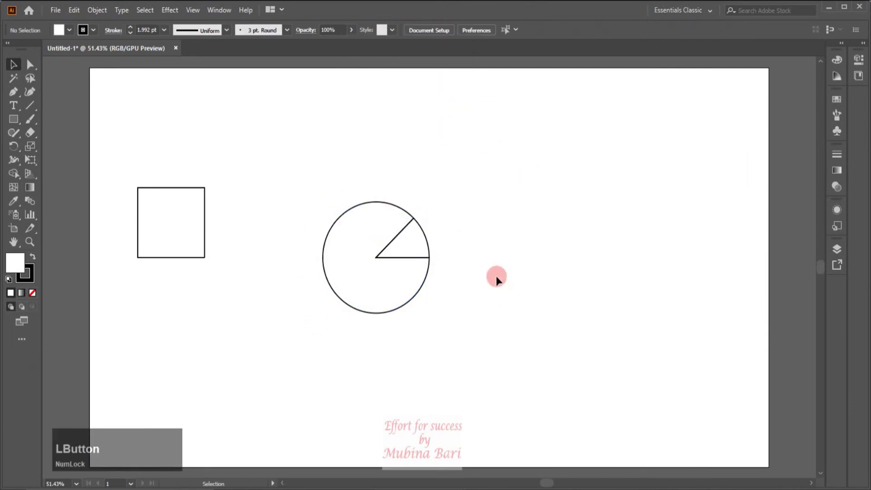
{"action": "left_click_drag", "start_coordinate": [414, 236], "coordinate": [445, 224]}
{"action": "left_click", "coordinate": [491, 295]}
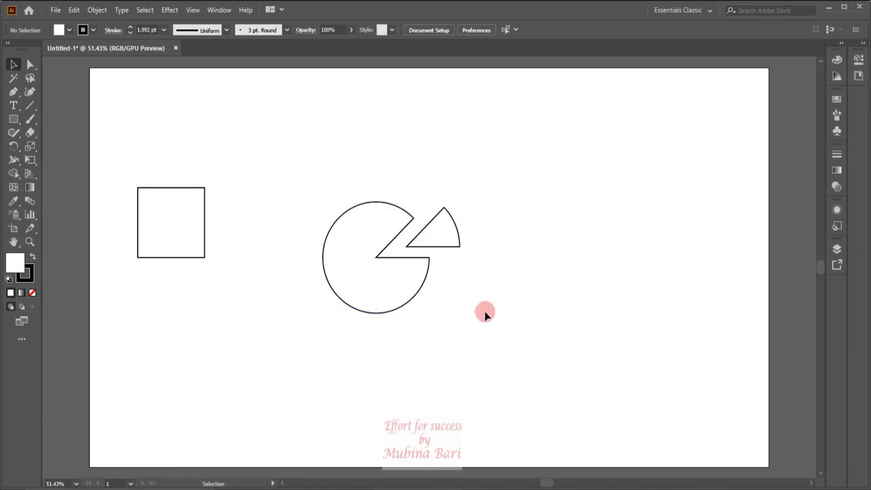
Step: Select both the large pie and the wedge and fill them with blue
{"action": "left_click_drag", "start_coordinate": [298, 191], "coordinate": [481, 320]}
{"action": "left_click", "coordinate": [69, 30]}
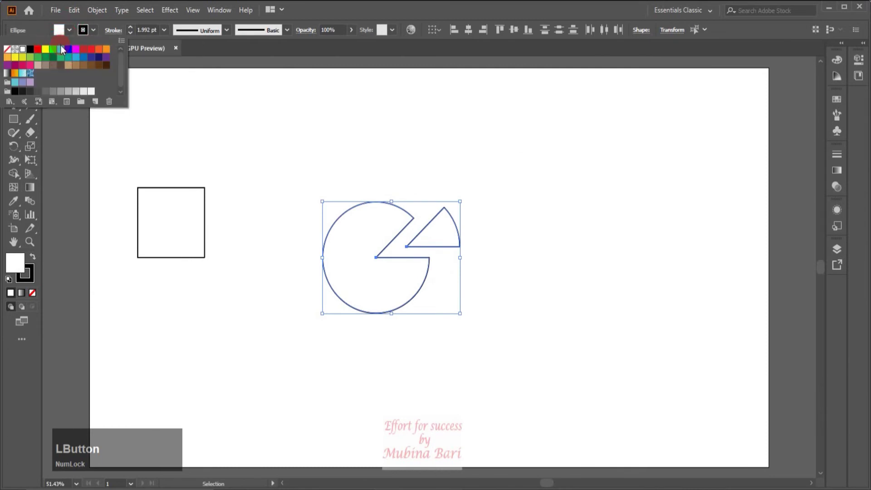
{"action": "left_click", "coordinate": [61, 49]}
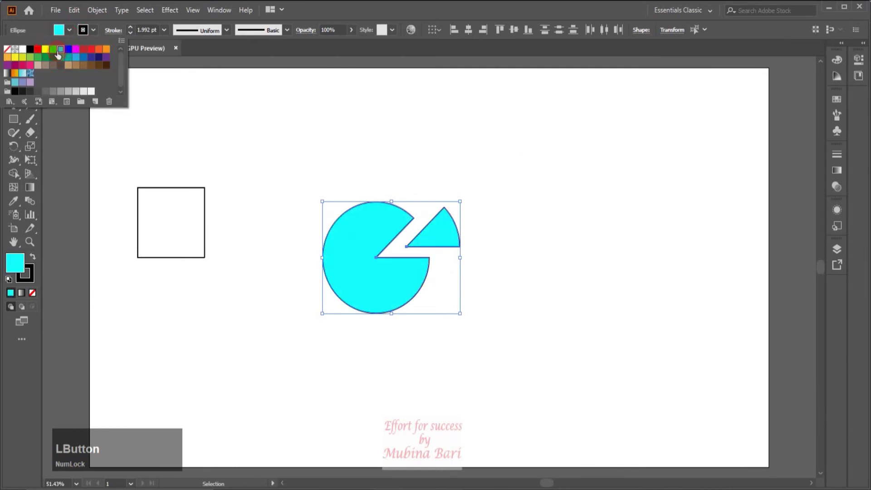
{"action": "left_click", "coordinate": [69, 54]}
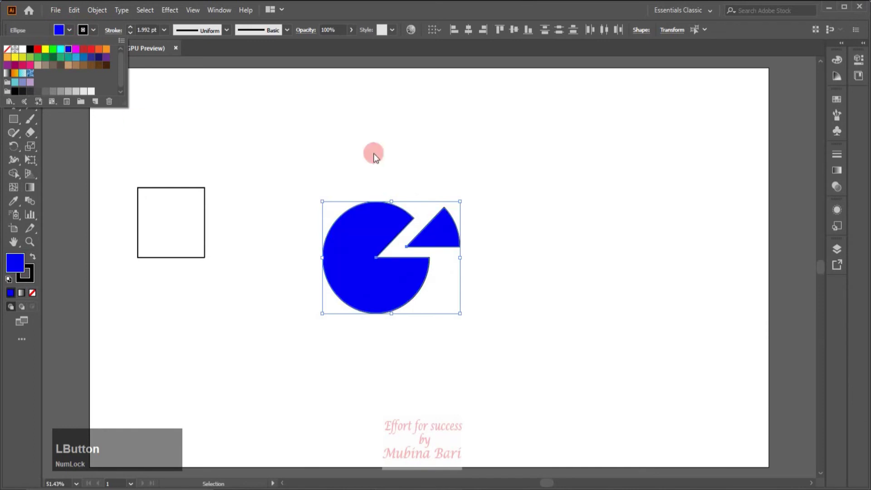
{"action": "left_click", "coordinate": [369, 153]}
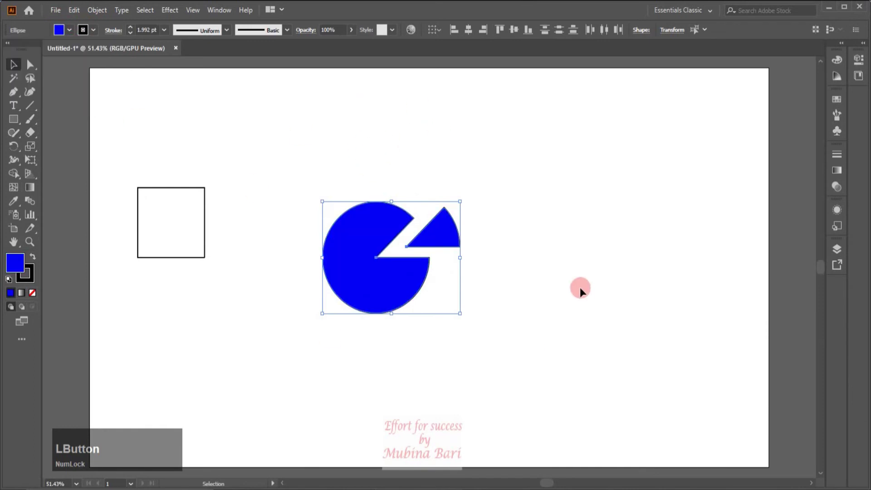
{"action": "left_click", "coordinate": [509, 260]}
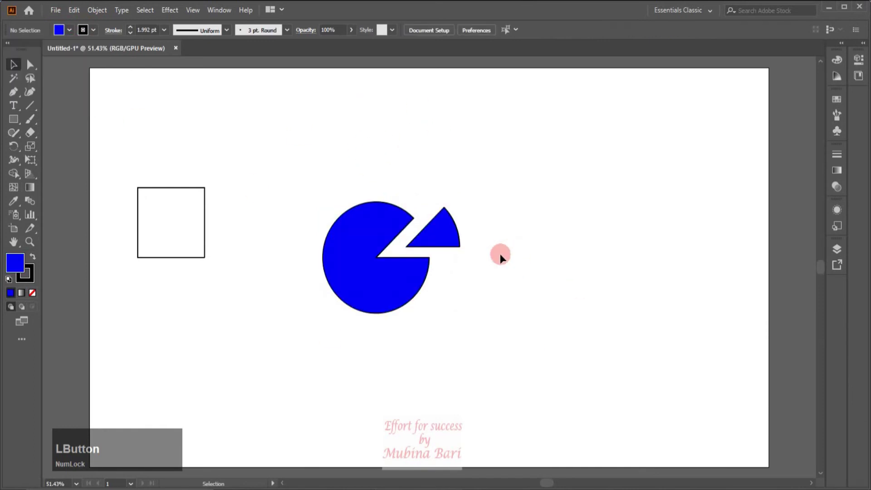
Step: Change the fill of the small wedge to yellow
{"action": "left_click", "coordinate": [438, 236]}
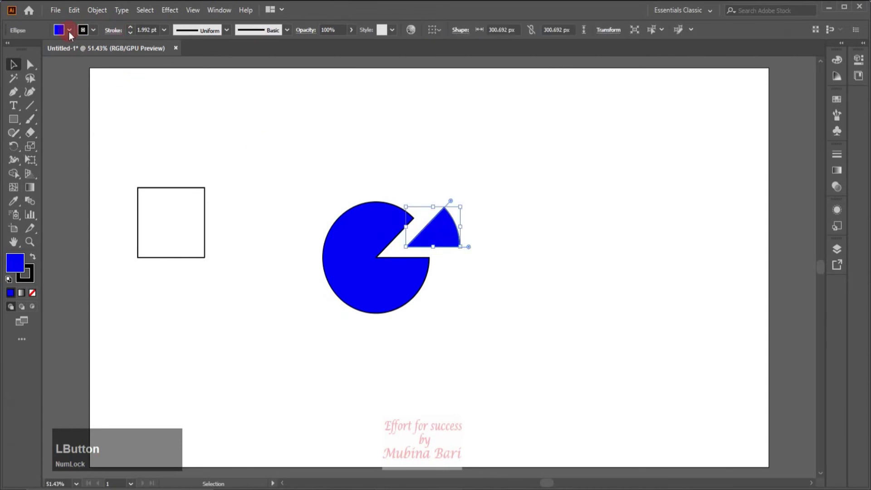
{"action": "left_click", "coordinate": [69, 31]}
{"action": "left_click", "coordinate": [46, 49]}
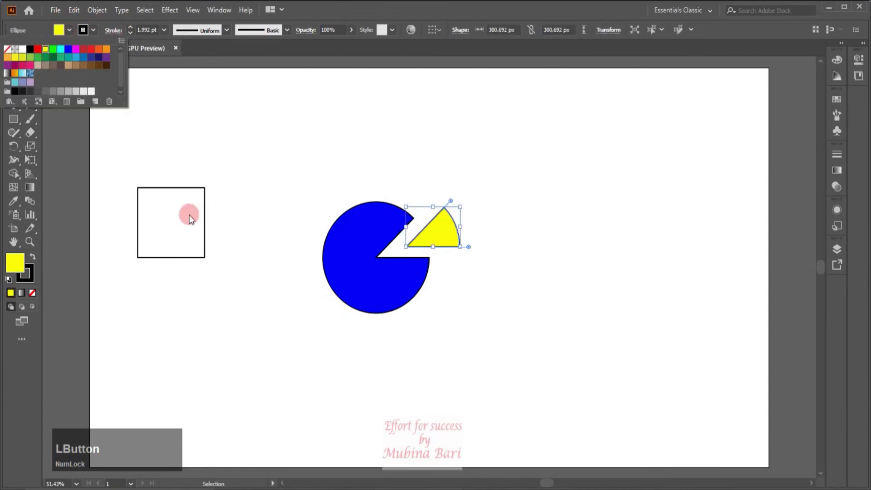
{"action": "left_click", "coordinate": [274, 310]}
{"action": "left_click", "coordinate": [298, 307]}
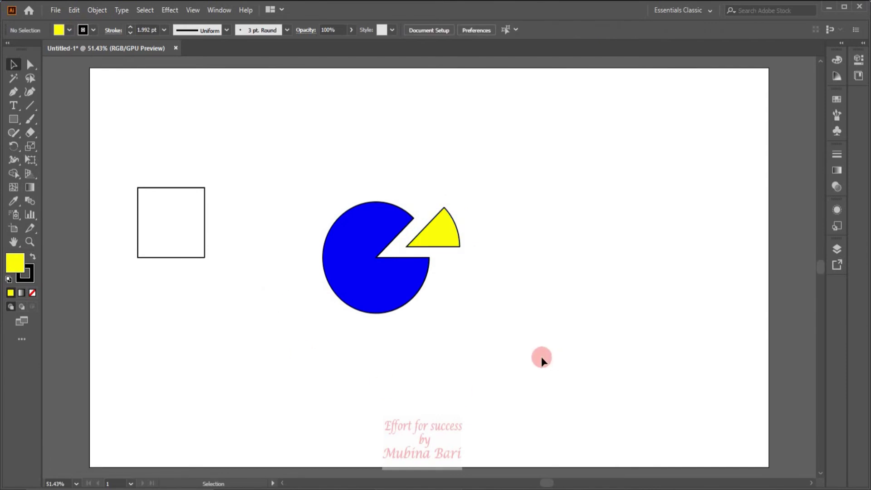
Step: Delete all the artwork from the artboard and display the Pathfinder panel
{"action": "key", "text": "ctrl+a"}
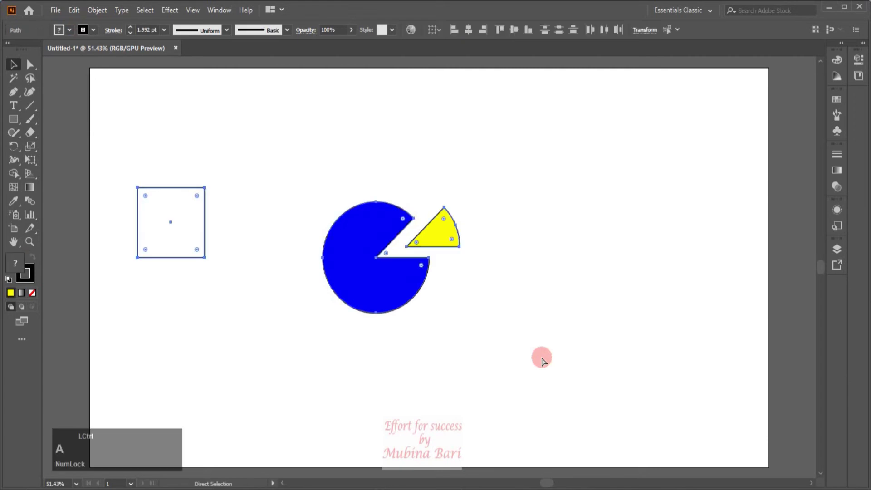
{"action": "key", "text": "Delete"}
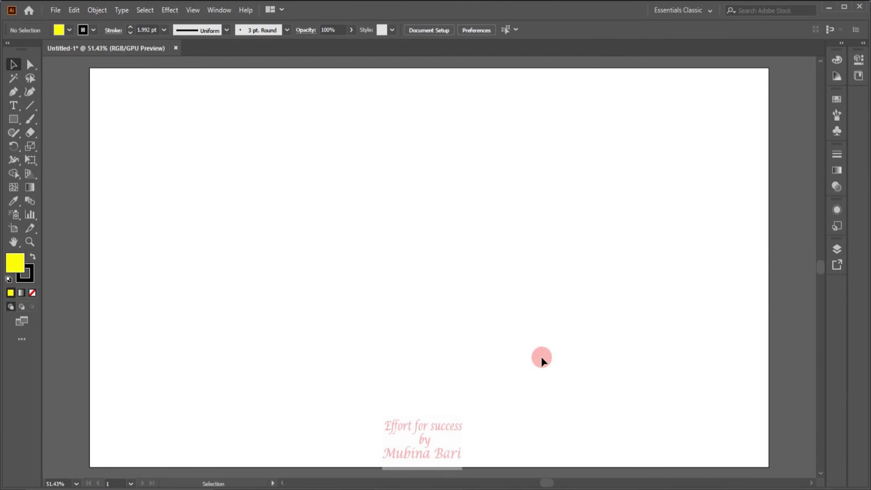
{"action": "key", "text": "shift+ctrl+F9"}
Step: Create a circle 5 in wide and 5 in high with the default fill and stroke, and move it right toward the artboard's middle
{"action": "key", "text": "d"}
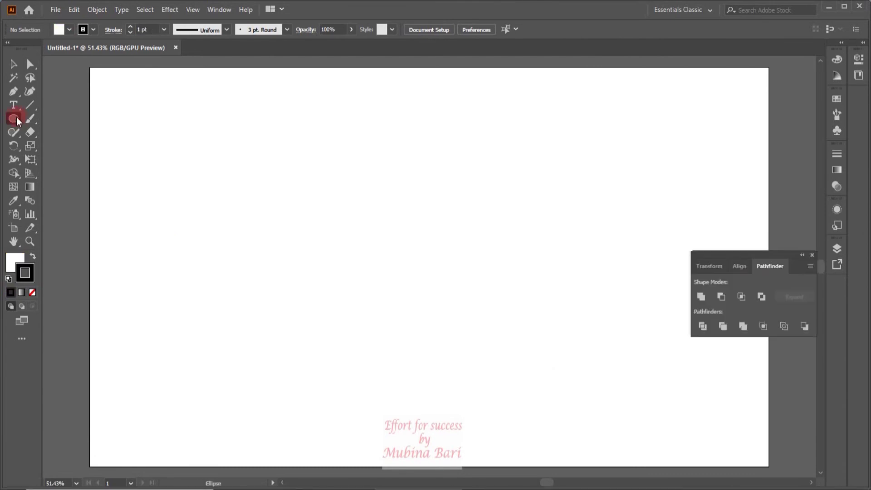
{"action": "left_click", "coordinate": [13, 118]}
{"action": "left_click", "coordinate": [292, 204]}
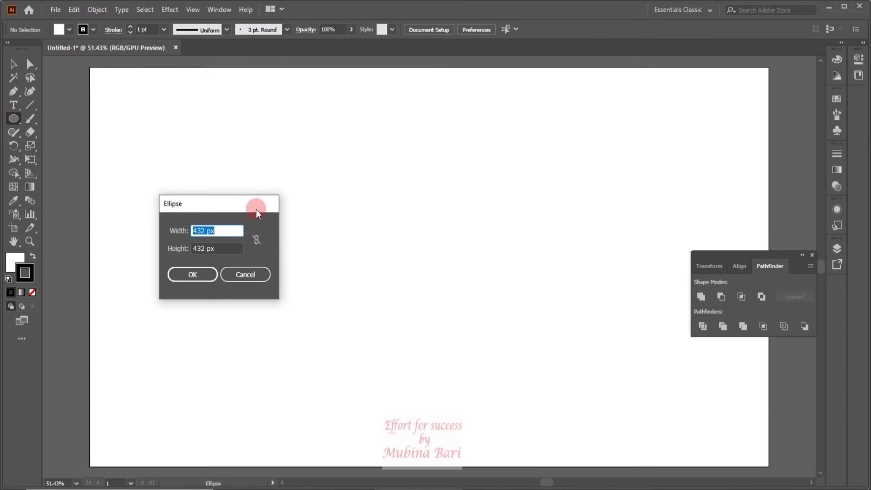
{"action": "type", "text": "5in"}
{"action": "left_click", "coordinate": [220, 248]}
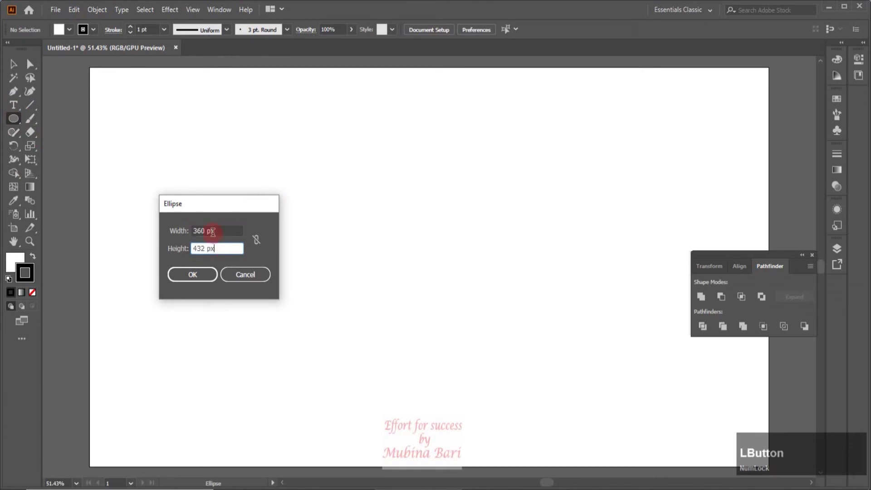
{"action": "key", "text": "BackSpace"}
{"action": "key", "text": "BackSpace"}
{"action": "key", "text": "BackSpace"}
{"action": "key", "text": "BackSpace"}
{"action": "key", "text": "BackSpace"}
{"action": "key", "text": "BackSpace"}
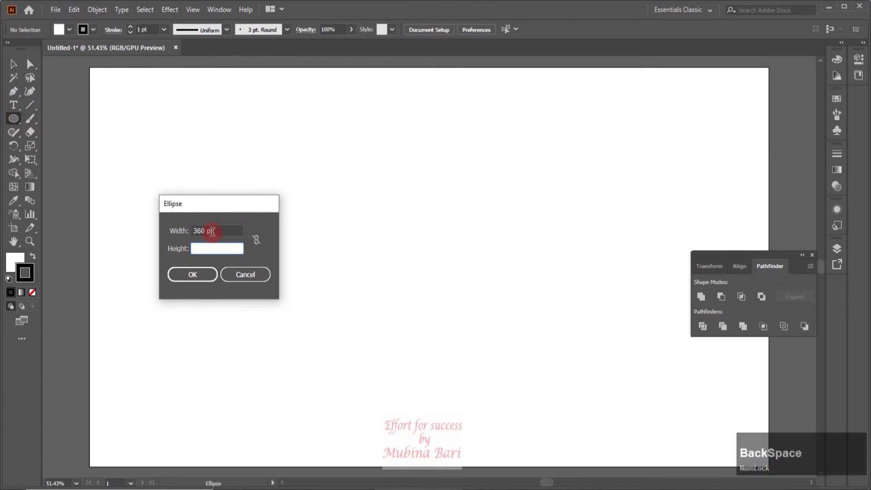
{"action": "type", "text": "5in"}
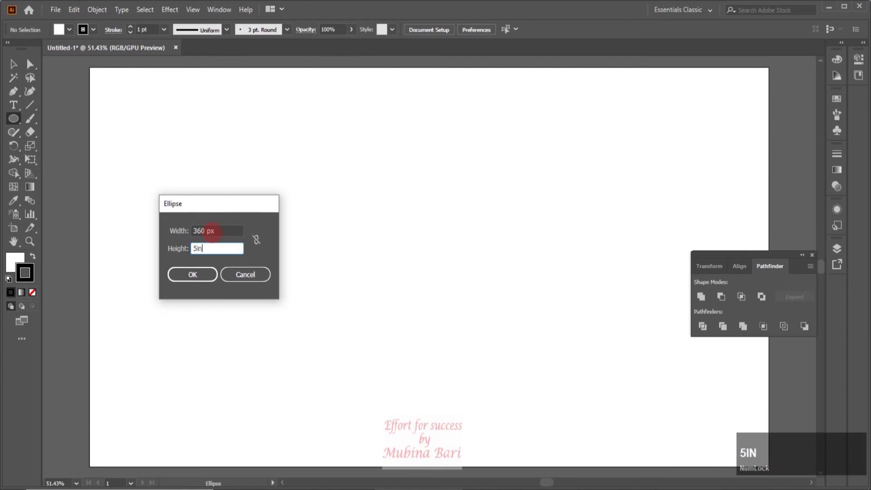
{"action": "left_click", "coordinate": [183, 276]}
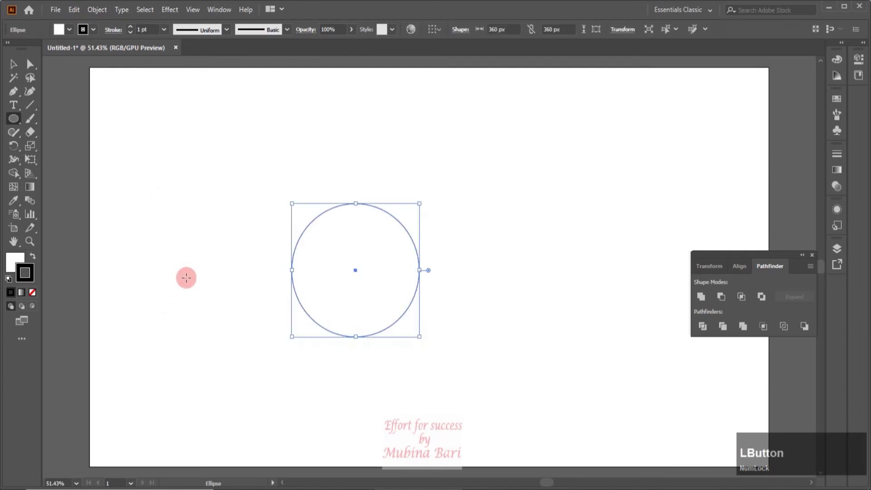
{"action": "left_click", "coordinate": [13, 63]}
{"action": "left_click_drag", "start_coordinate": [378, 335], "coordinate": [487, 347]}
Step: Create a second circle with a width and height of 4 in to the left of the 5 in circle
{"action": "left_click", "coordinate": [14, 118]}
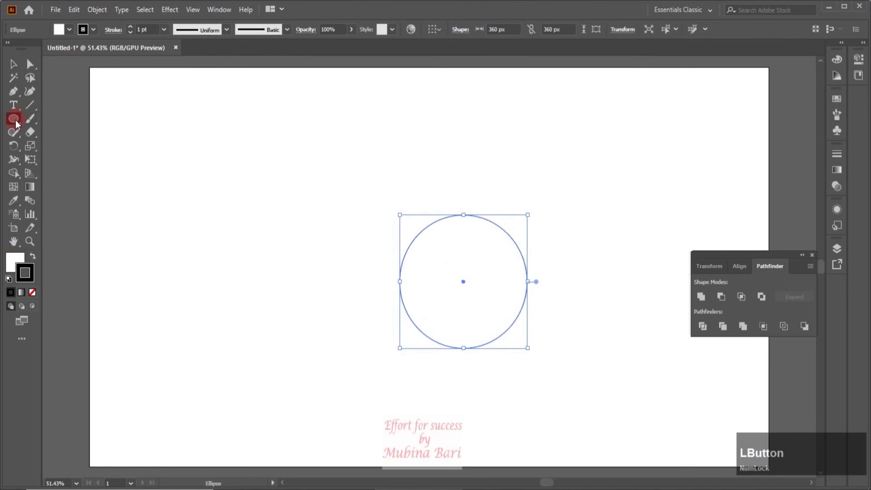
{"action": "left_click", "coordinate": [171, 244]}
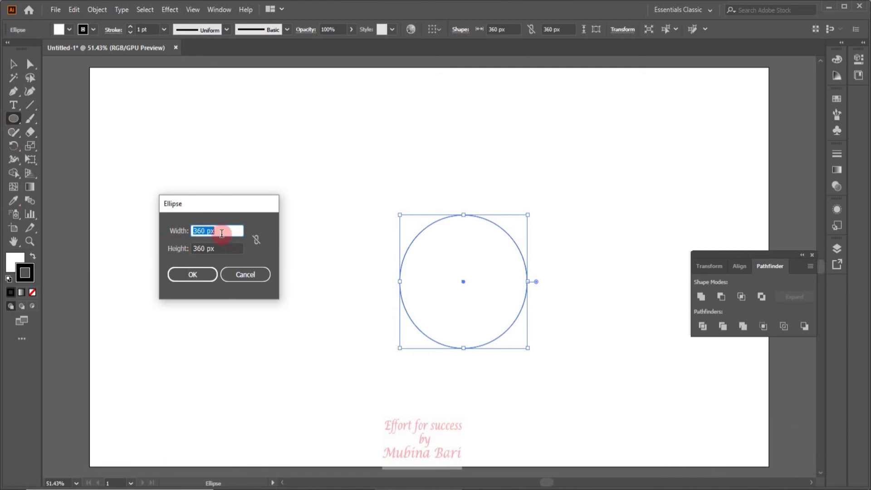
{"action": "type", "text": "288"}
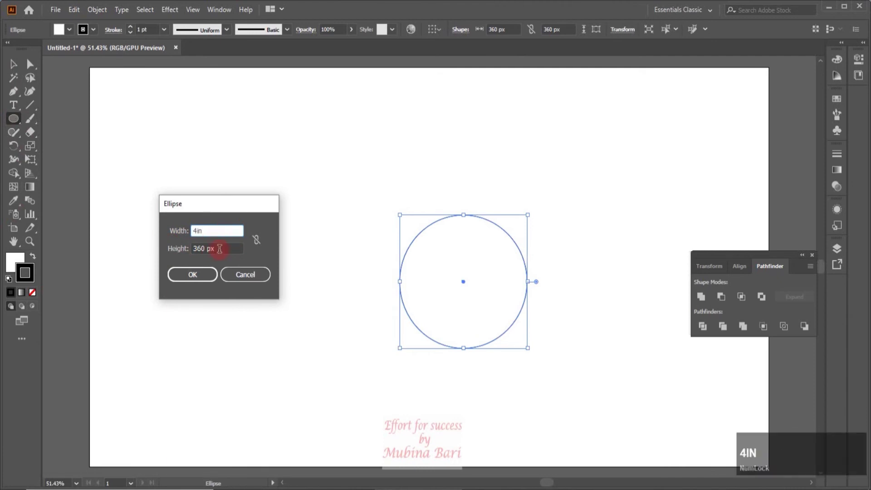
{"action": "left_click", "coordinate": [213, 247]}
{"action": "key", "text": "BackSpace"}
{"action": "type", "text": "4"}
{"action": "left_click", "coordinate": [201, 272]}
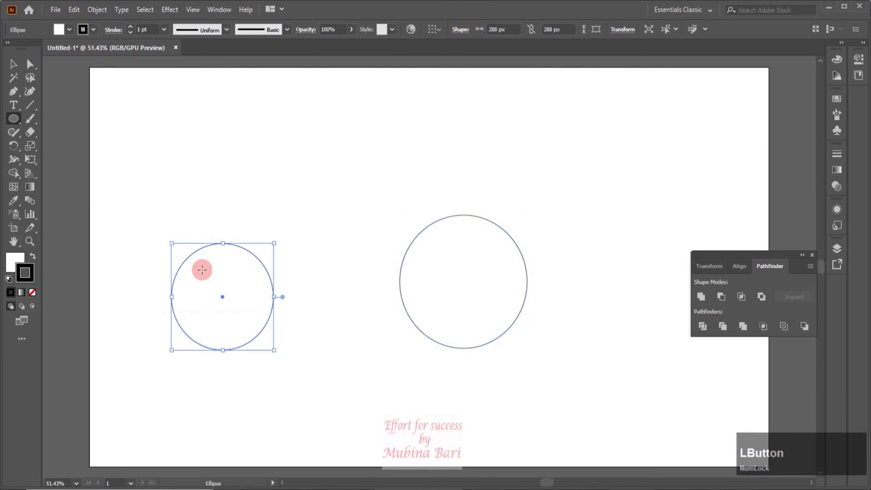
Step: Move the 4 in circle so it overlaps the top of the 5 in circle, with their centres aligned vertically
{"action": "left_click", "coordinate": [99, 118]}
{"action": "left_click", "coordinate": [14, 64]}
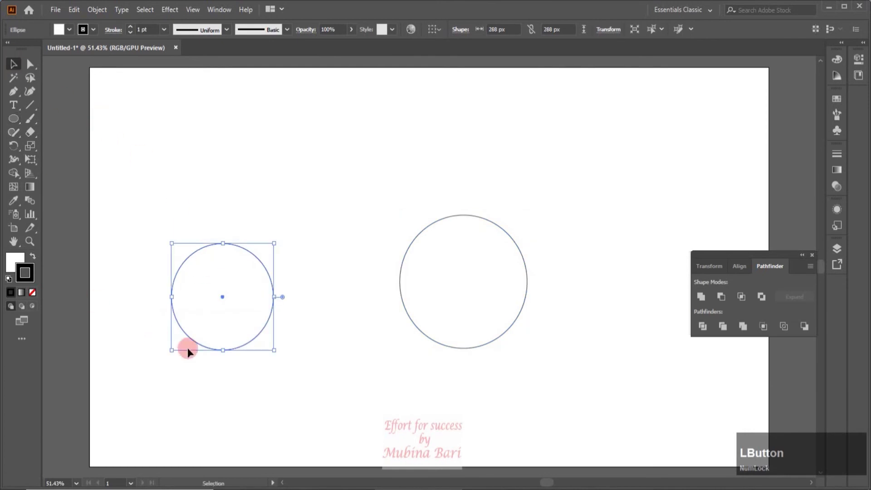
{"action": "left_click_drag", "start_coordinate": [257, 337], "coordinate": [495, 238]}
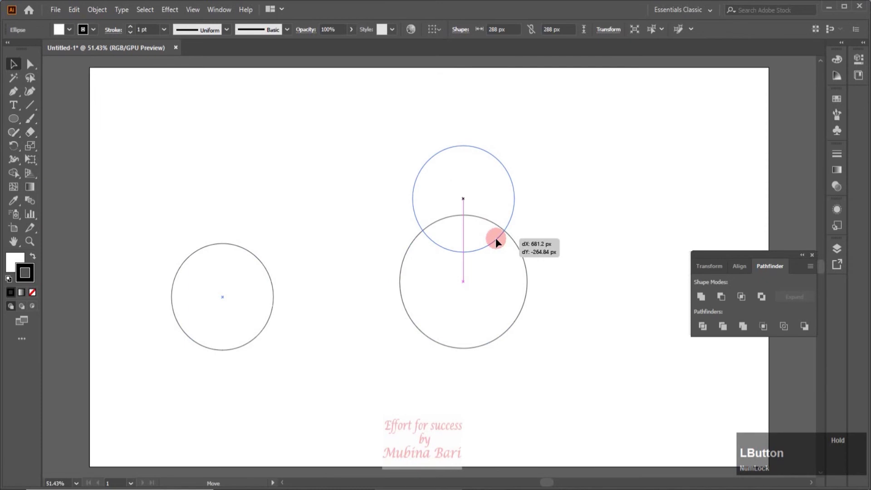
{"action": "left_click_drag", "start_coordinate": [495, 238], "coordinate": [496, 236]}
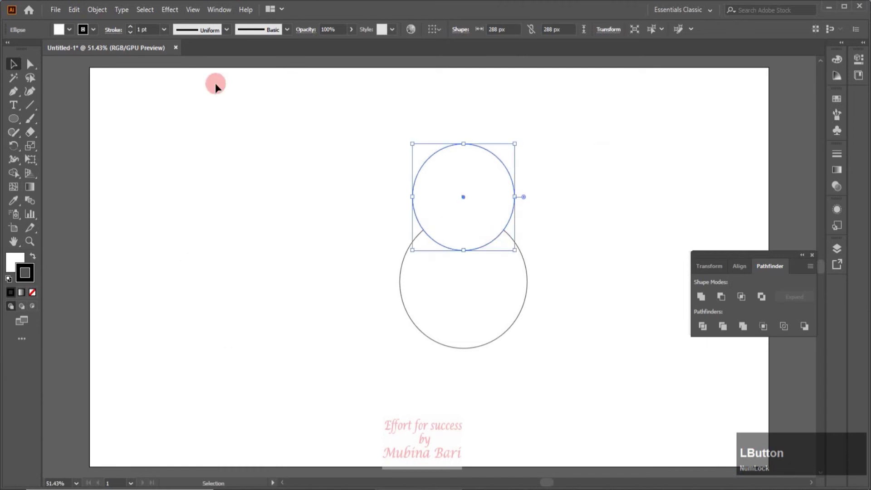
Step: Draw a narrow upright ellipse about 43 px wide and 155 px high to the left of the two overlapping circles
{"action": "left_click", "coordinate": [13, 118]}
{"action": "mouse_move", "coordinate": [272, 210]}
{"action": "left_mouse_down"}
{"action": "mouse_move", "coordinate": [267, 225]}
{"action": "mouse_move", "coordinate": [286, 268]}
{"action": "left_mouse_up"}
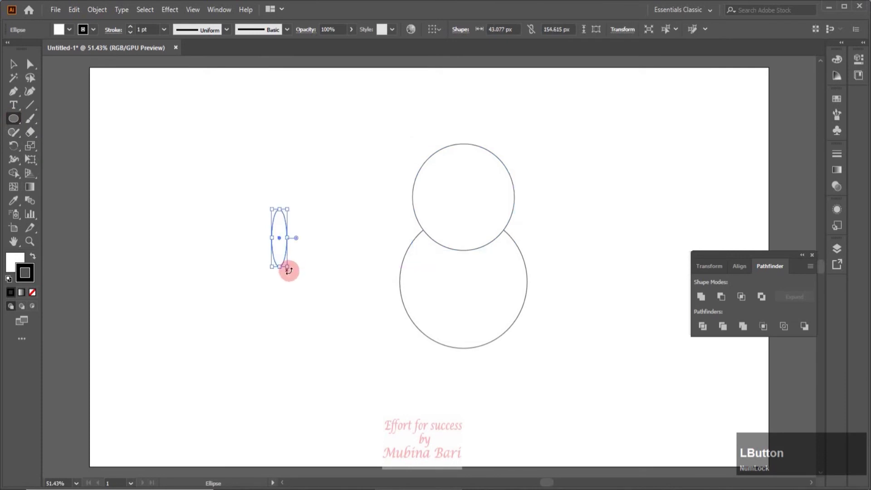
Step: Move the narrow ellipse to the lower circle's left side, lengthen it to about 219 px and tilt it outward as a wing
{"action": "left_click", "coordinate": [13, 63]}
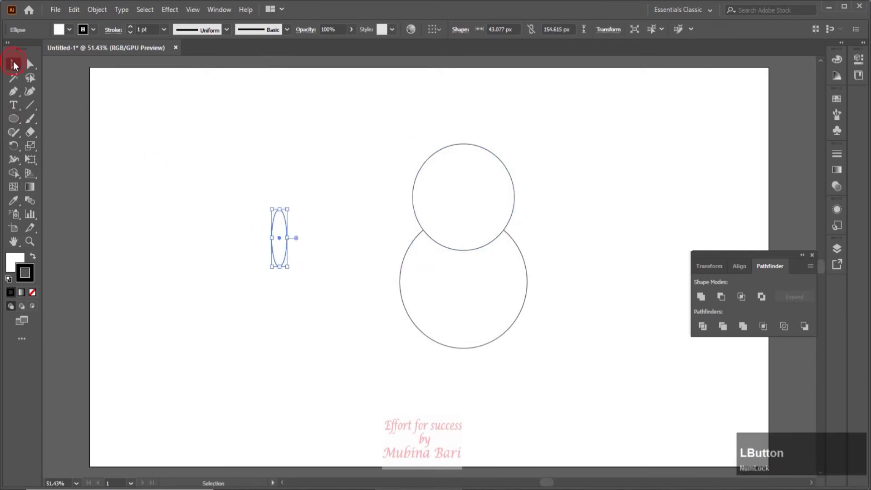
{"action": "left_click", "coordinate": [280, 251]}
{"action": "left_click_drag", "start_coordinate": [280, 251], "coordinate": [396, 291]}
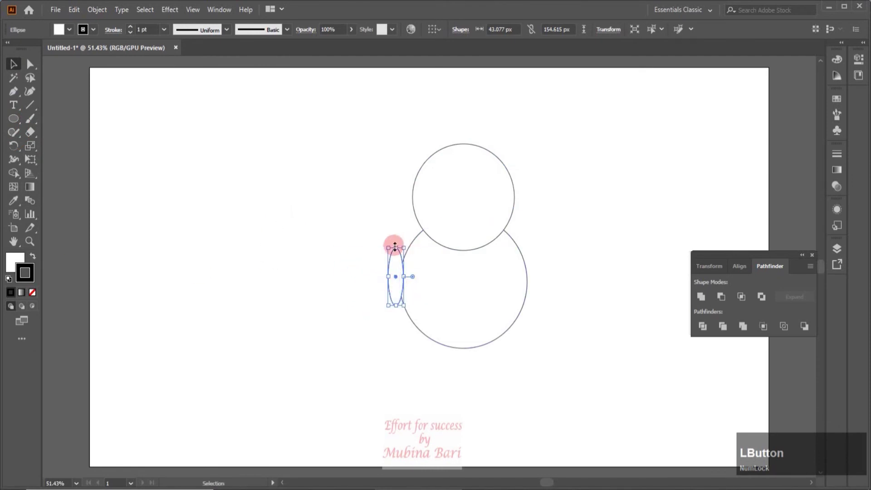
{"action": "left_click_drag", "start_coordinate": [384, 244], "coordinate": [399, 242]}
{"action": "left_click", "coordinate": [314, 284]}
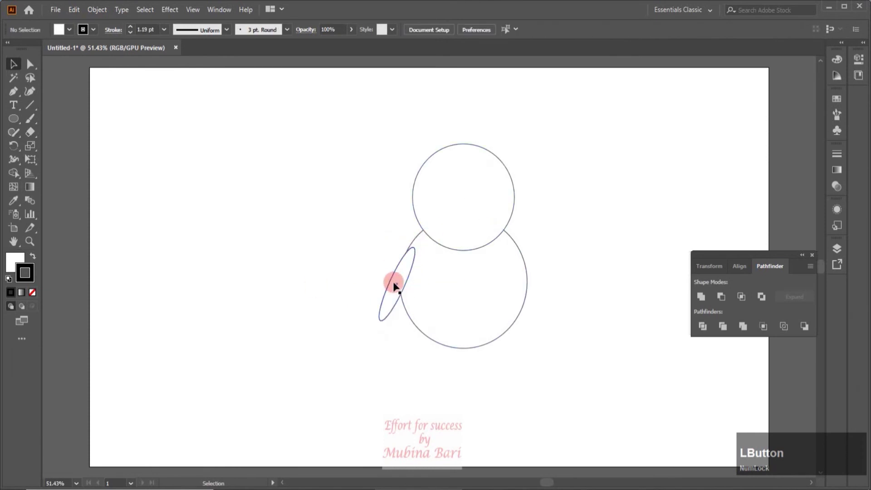
Step: Duplicate the wing, flip the copy horizontally and place it on the right side of the body, level with the original
{"action": "left_click_drag", "start_coordinate": [394, 283], "coordinate": [500, 285]}
{"action": "key", "text": "shift"}
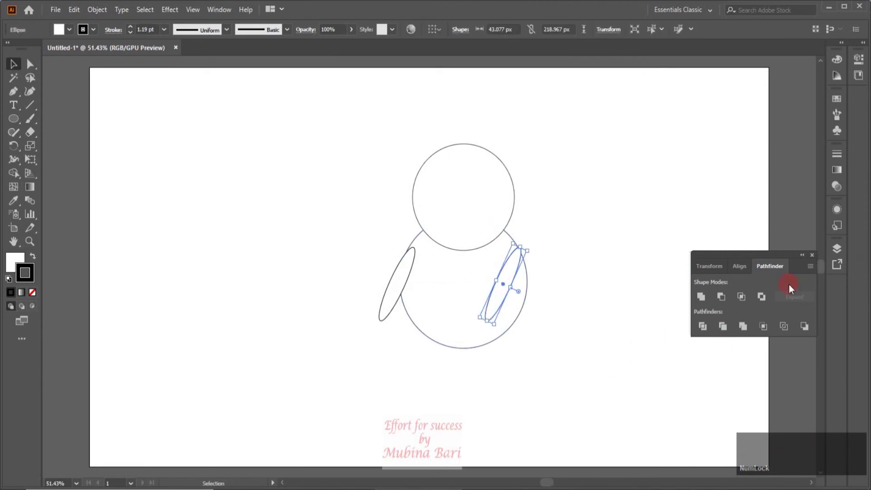
{"action": "left_click", "coordinate": [710, 270]}
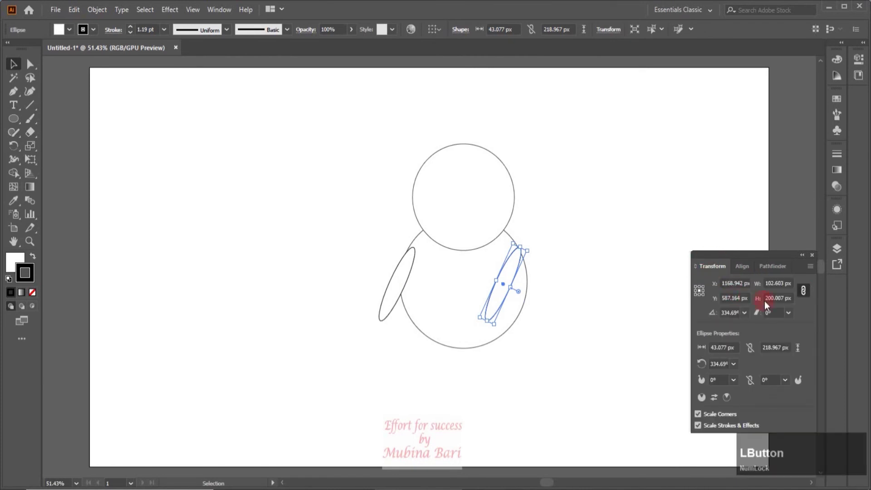
{"action": "left_click", "coordinate": [808, 268]}
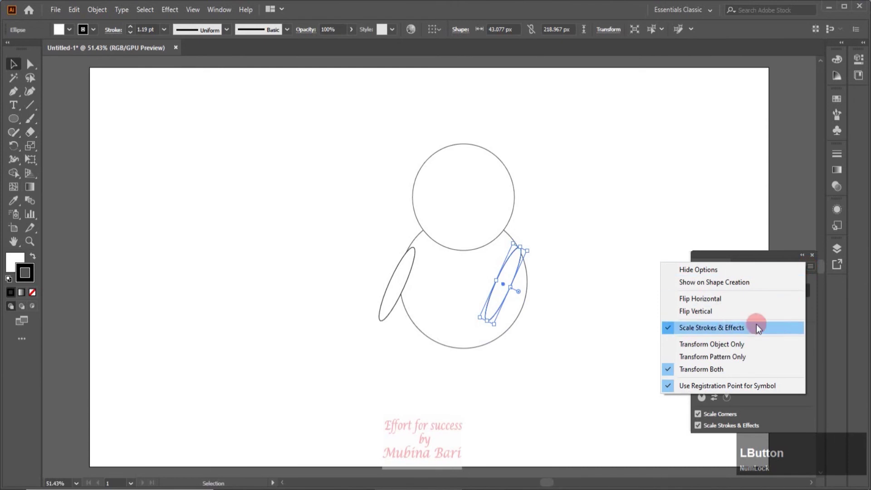
{"action": "left_click", "coordinate": [715, 299]}
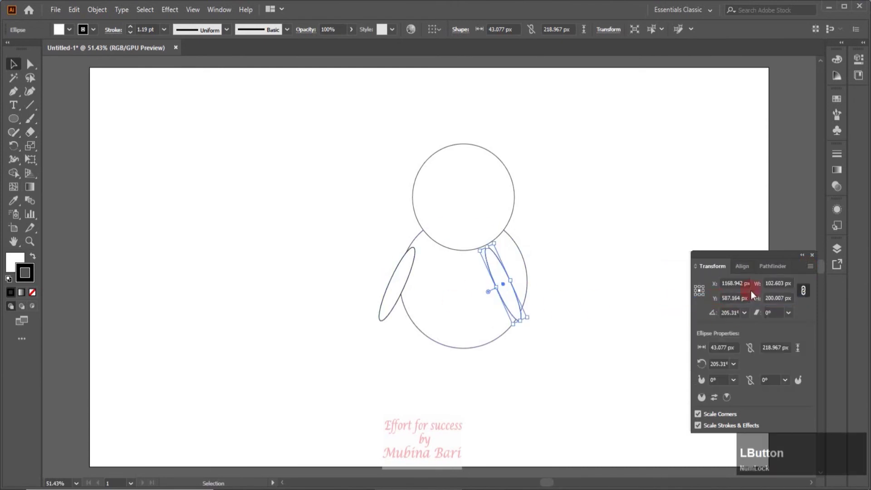
{"action": "left_click", "coordinate": [810, 256]}
{"action": "left_click_drag", "start_coordinate": [501, 277], "coordinate": [526, 278]}
{"action": "key", "text": "ctrl+shift+a"}
Step: Place copies of the body circle and the head circle in the empty area to the left of the figure
{"action": "key", "text": "ctrl+shift+F9"}
{"action": "left_click_drag", "start_coordinate": [477, 345], "coordinate": [275, 343]}
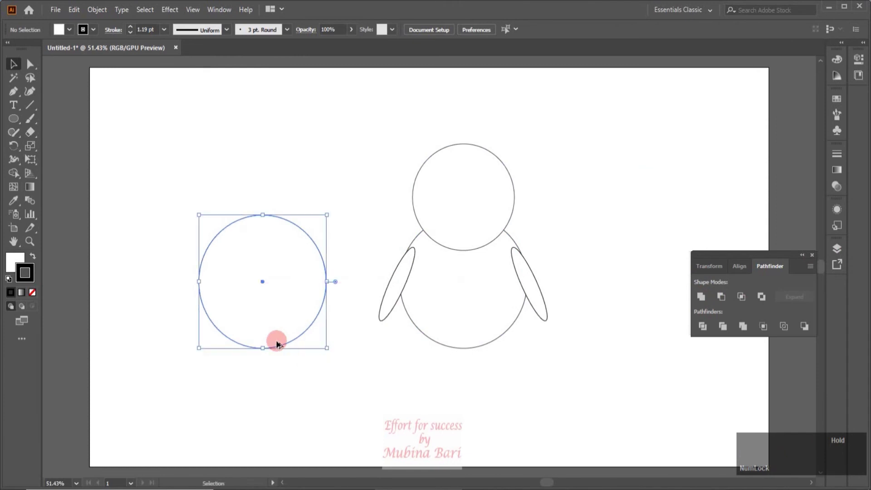
{"action": "left_click_drag", "start_coordinate": [457, 252], "coordinate": [245, 200]}
{"action": "left_click", "coordinate": [365, 152]}
Step: Unite the figure's head, body and wings into one shape and fill it with black
{"action": "left_click_drag", "start_coordinate": [361, 137], "coordinate": [583, 374]}
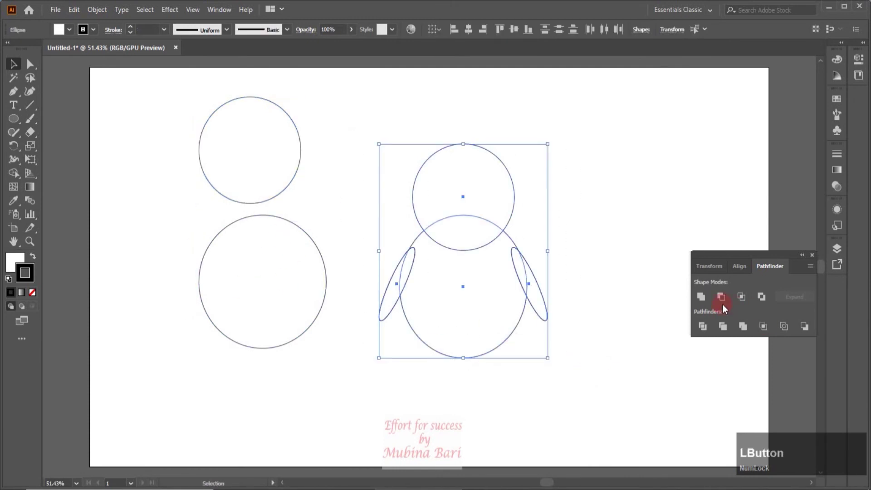
{"action": "left_click", "coordinate": [701, 296]}
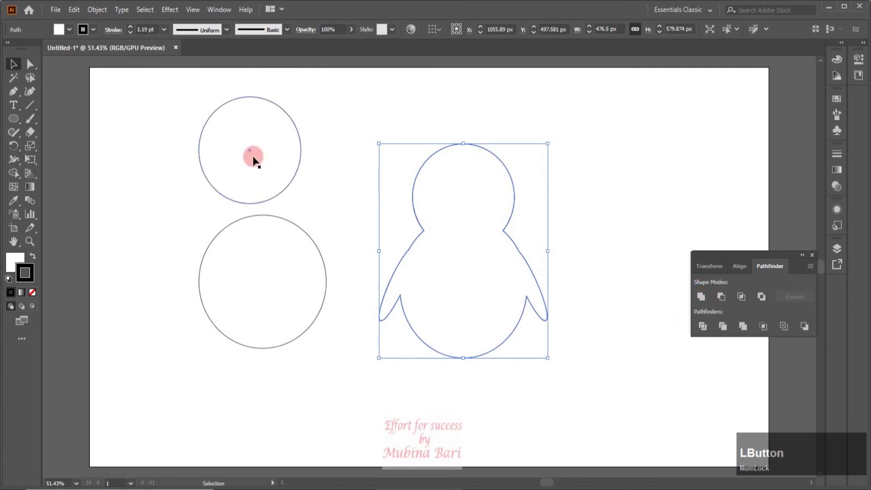
{"action": "left_click", "coordinate": [69, 30]}
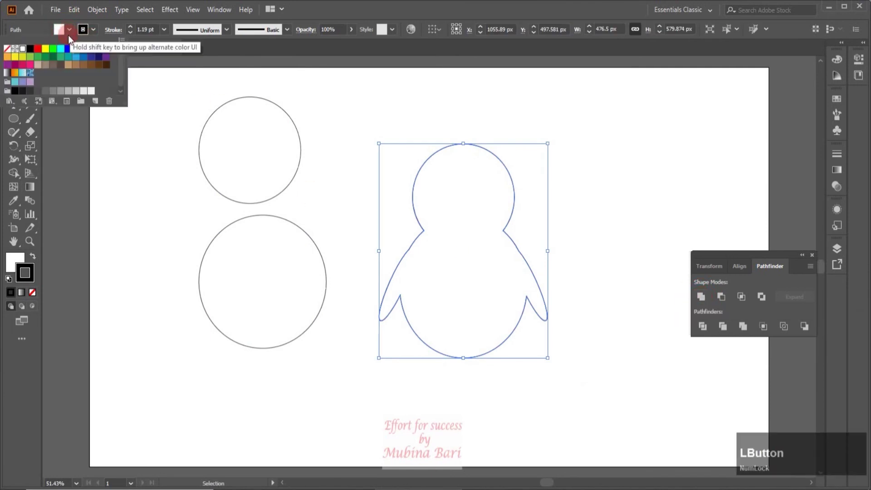
{"action": "left_click", "coordinate": [30, 49]}
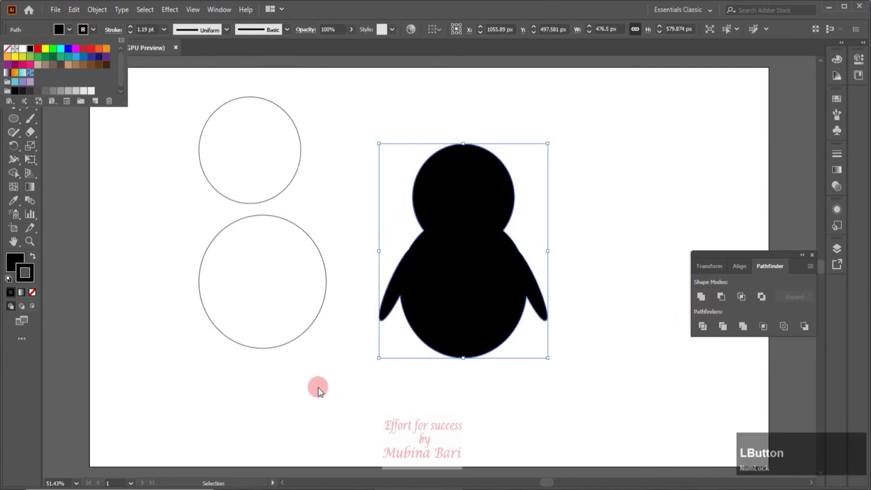
{"action": "left_click", "coordinate": [318, 373]}
Step: Fill the two copied circles with light grey
{"action": "left_click_drag", "start_coordinate": [168, 129], "coordinate": [337, 312]}
{"action": "left_click", "coordinate": [81, 30]}
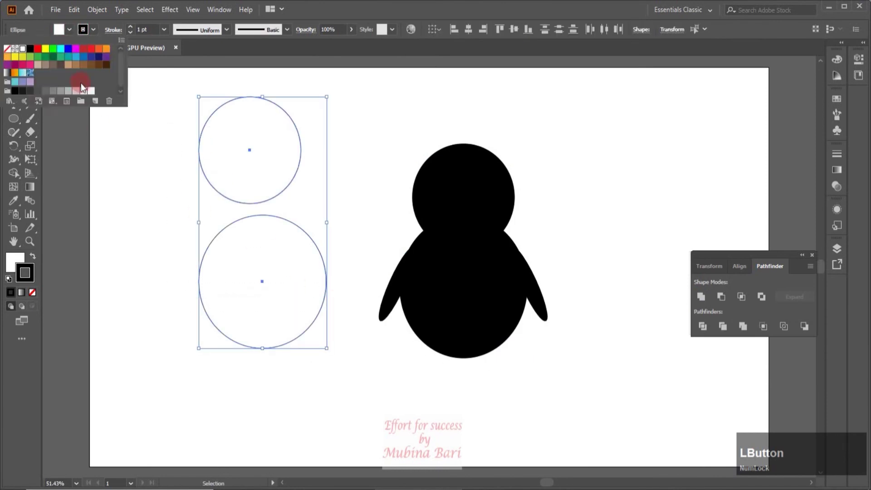
{"action": "left_click", "coordinate": [76, 90]}
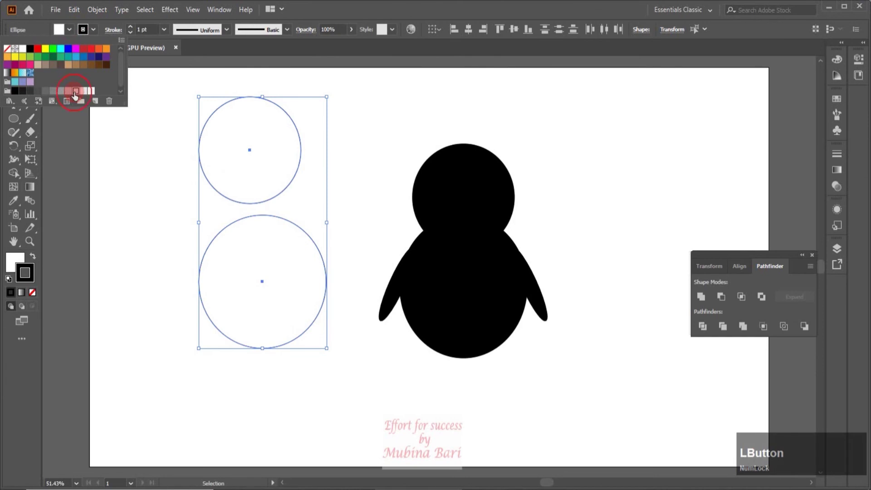
{"action": "left_click", "coordinate": [286, 327]}
{"action": "left_click", "coordinate": [165, 288]}
Step: Centre the large grey circle on the black body, narrow it to about 281 px wide and bring it to the front
{"action": "left_click_drag", "start_coordinate": [208, 309], "coordinate": [505, 334]}
{"action": "mouse_move", "coordinate": [542, 303]}
{"action": "left_mouse_down"}
{"action": "mouse_move", "coordinate": [526, 292]}
{"action": "mouse_move", "coordinate": [515, 297]}
{"action": "left_mouse_up"}
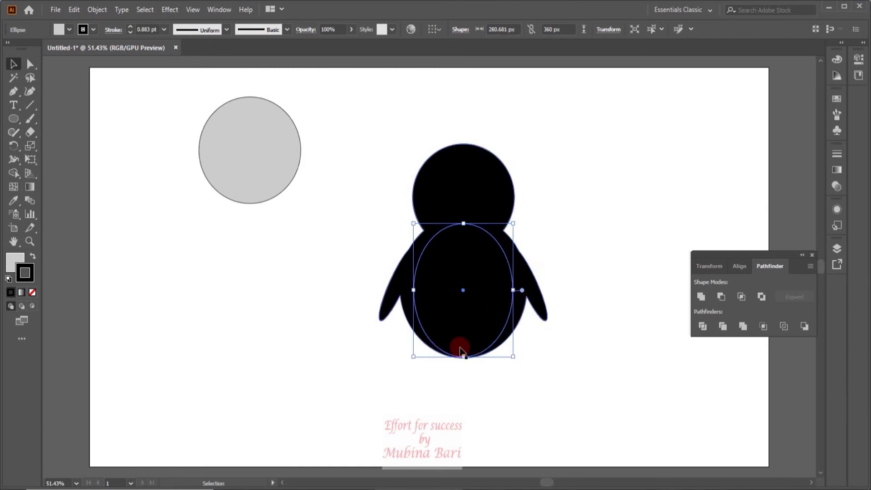
{"action": "right_click", "coordinate": [466, 319]}
{"action": "mouse_move", "coordinate": [516, 263]}
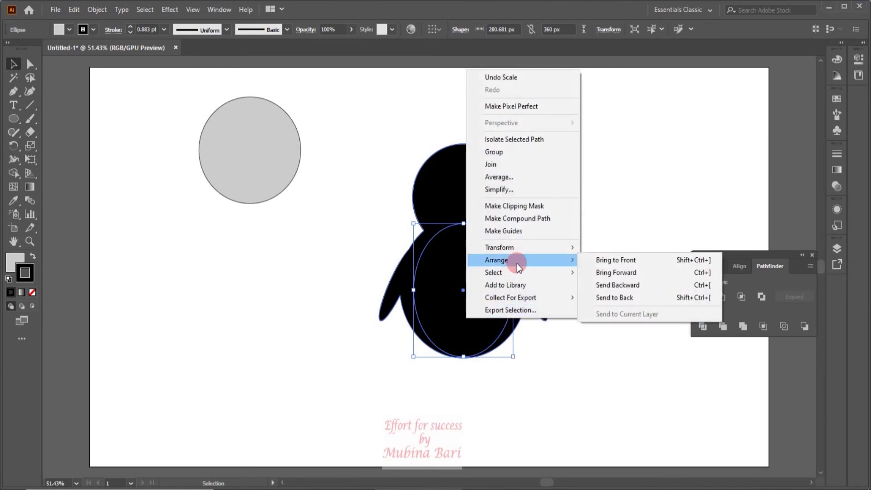
{"action": "left_click", "coordinate": [612, 260]}
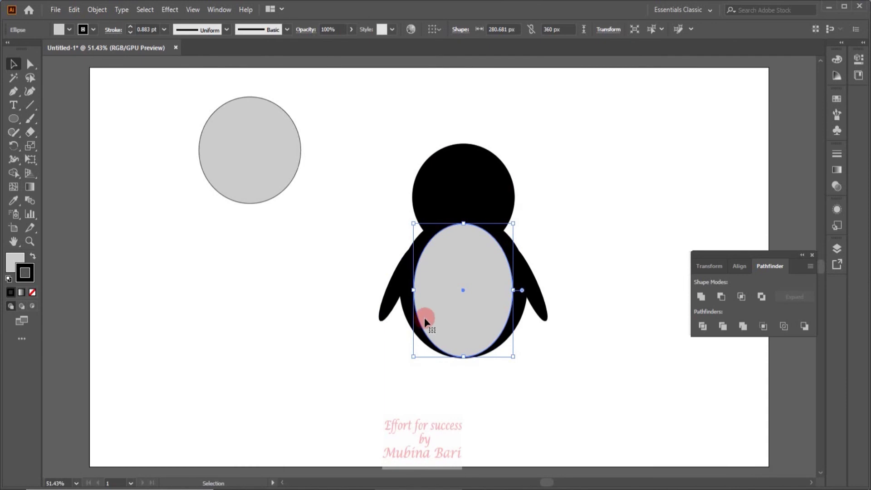
Step: Duplicate the grey belly ellipse in place, narrow the copy to about 241 px wide and fill it with R=242 G=242 B=242
{"action": "key", "text": "ctrl"}
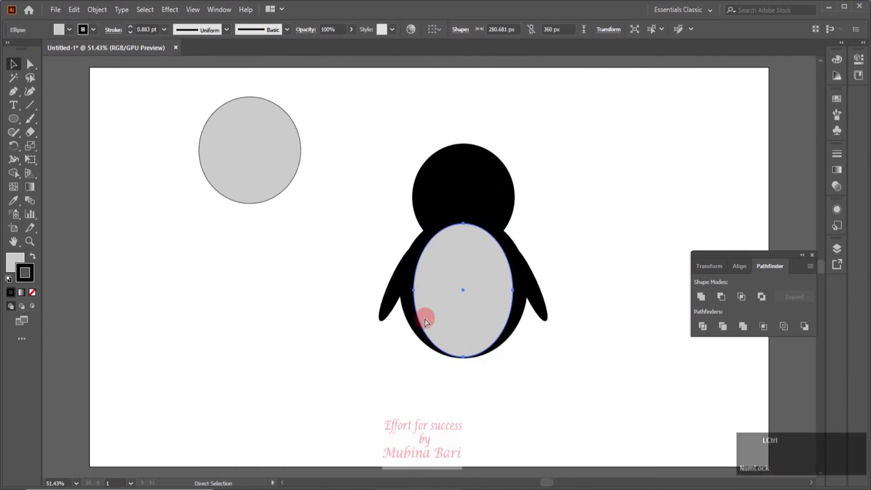
{"action": "key", "text": "ctrl"}
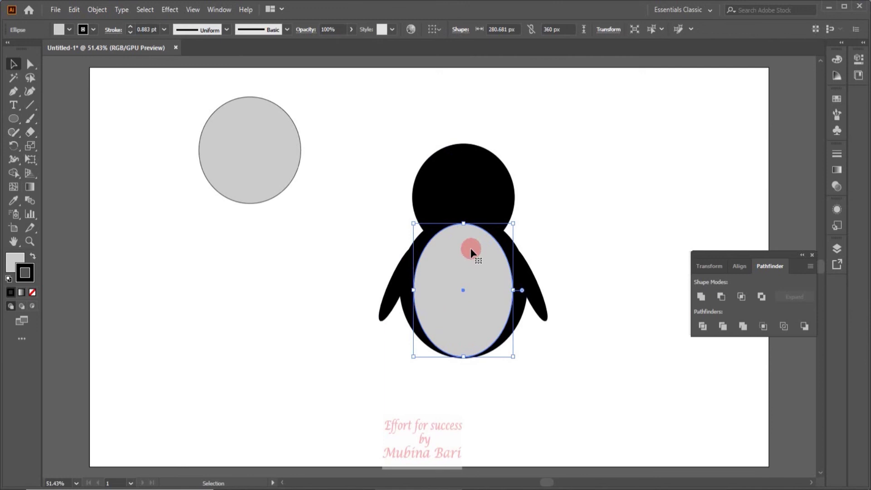
{"action": "key", "text": "alt"}
{"action": "left_click_drag", "start_coordinate": [511, 294], "coordinate": [506, 290]}
{"action": "left_click", "coordinate": [69, 30]}
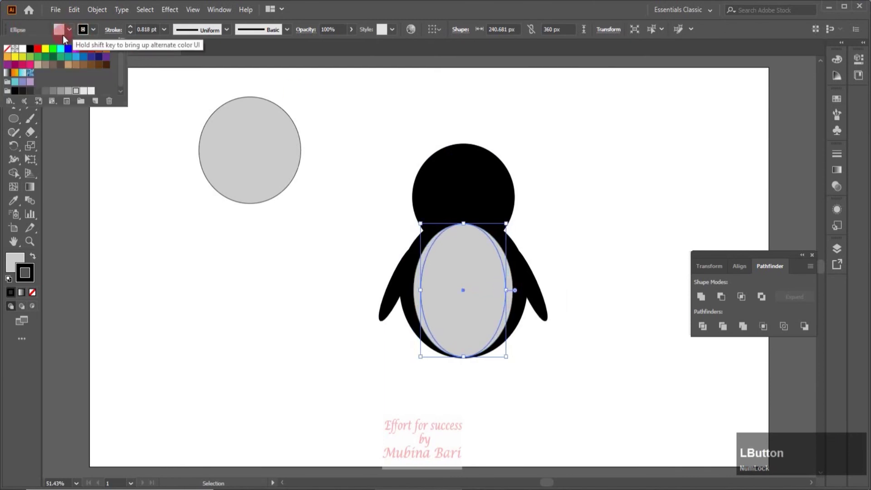
{"action": "left_click", "coordinate": [91, 91]}
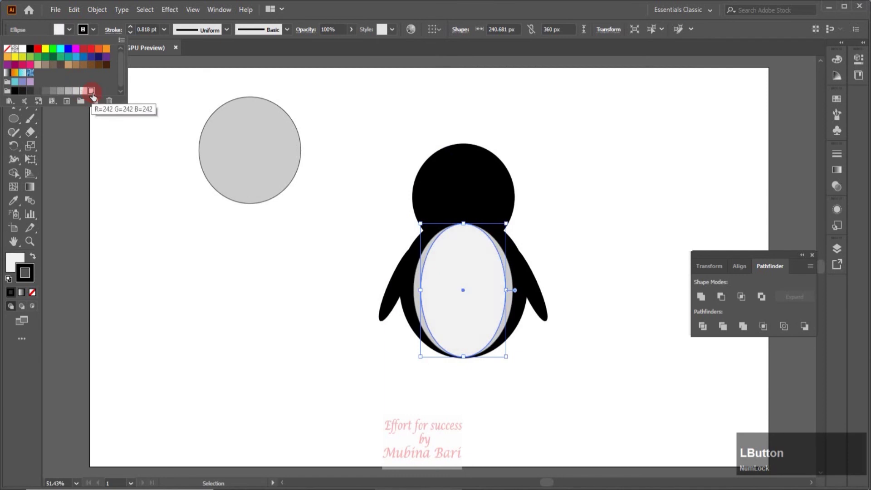
{"action": "left_click", "coordinate": [250, 397]}
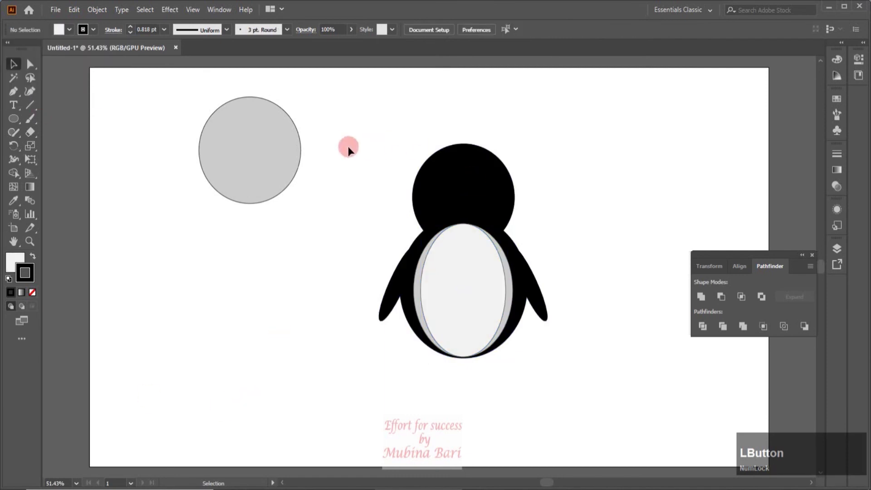
Step: Remove the stroke from the black figure and both belly ellipses
{"action": "left_click_drag", "start_coordinate": [343, 145], "coordinate": [583, 350]}
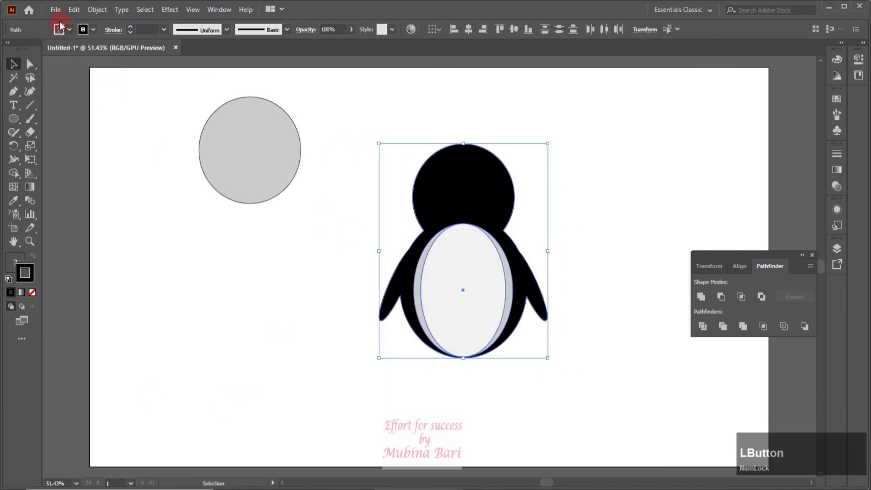
{"action": "left_click", "coordinate": [92, 30]}
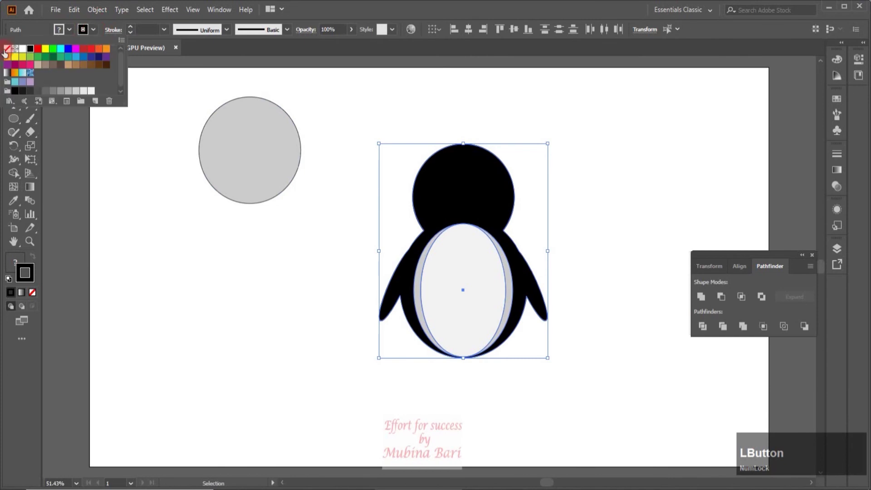
{"action": "left_click", "coordinate": [12, 50]}
Step: Draw a rectangle covering the lower half of the remaining grey circle and subtract it, leaving a half circle
{"action": "left_click_drag", "start_coordinate": [18, 121], "coordinate": [50, 119]}
{"action": "left_click_drag", "start_coordinate": [183, 154], "coordinate": [313, 227]}
{"action": "key", "text": "v"}
{"action": "left_click_drag", "start_coordinate": [171, 93], "coordinate": [353, 260]}
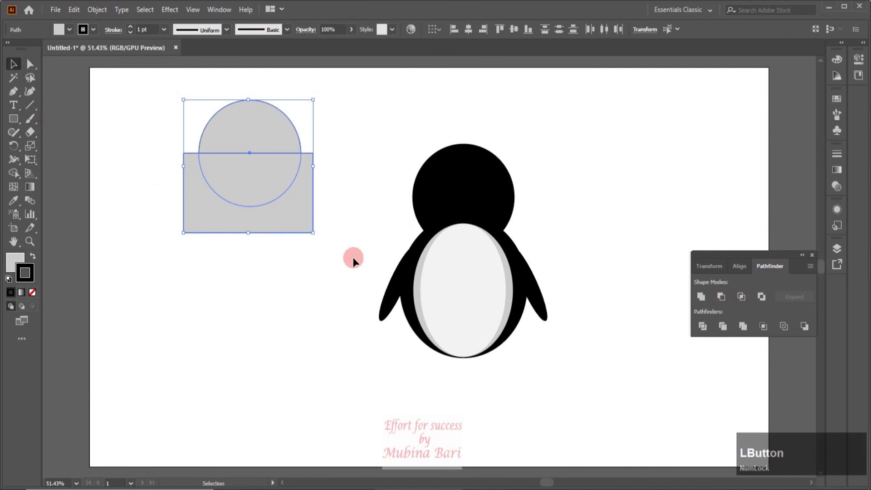
{"action": "left_click", "coordinate": [723, 298]}
Step: Scale the grey half circle proportionally to about 275 px wide and 138 px high
{"action": "left_click_drag", "start_coordinate": [173, 87], "coordinate": [321, 161]}
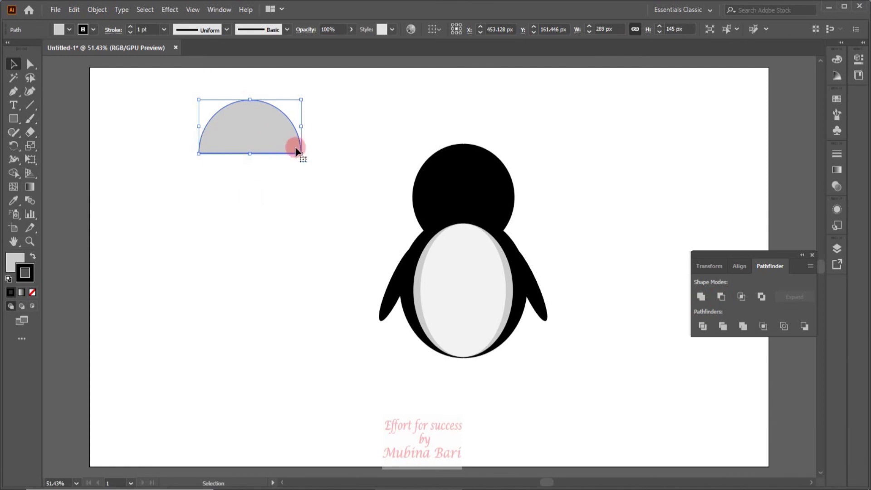
{"action": "key", "text": "shift"}
{"action": "left_click_drag", "start_coordinate": [301, 153], "coordinate": [296, 152]}
{"action": "left_click", "coordinate": [288, 178]}
Step: Draw an ellipse about 151 px wide and 165 px high over the half circle's lower left and duplicate it alongside to the right
{"action": "left_click_drag", "start_coordinate": [16, 123], "coordinate": [59, 147]}
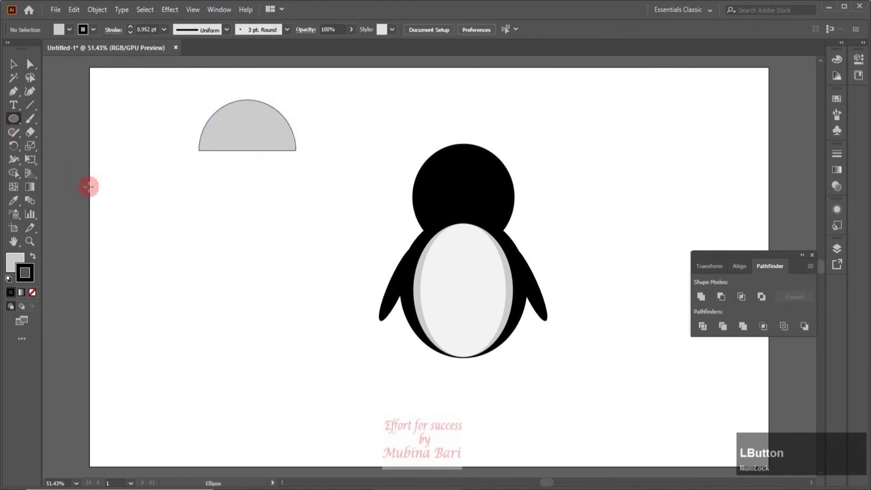
{"action": "left_click_drag", "start_coordinate": [204, 144], "coordinate": [247, 205]}
{"action": "key", "text": "v"}
{"action": "mouse_move", "coordinate": [233, 173]}
{"action": "left_mouse_down"}
{"action": "mouse_move", "coordinate": [285, 174]}
{"action": "mouse_move", "coordinate": [248, 169]}
{"action": "left_mouse_up"}
{"action": "left_click", "coordinate": [297, 227]}
Step: Place two copies of the ellipse pair in the empty area below the half circle
{"action": "left_click", "coordinate": [278, 198]}
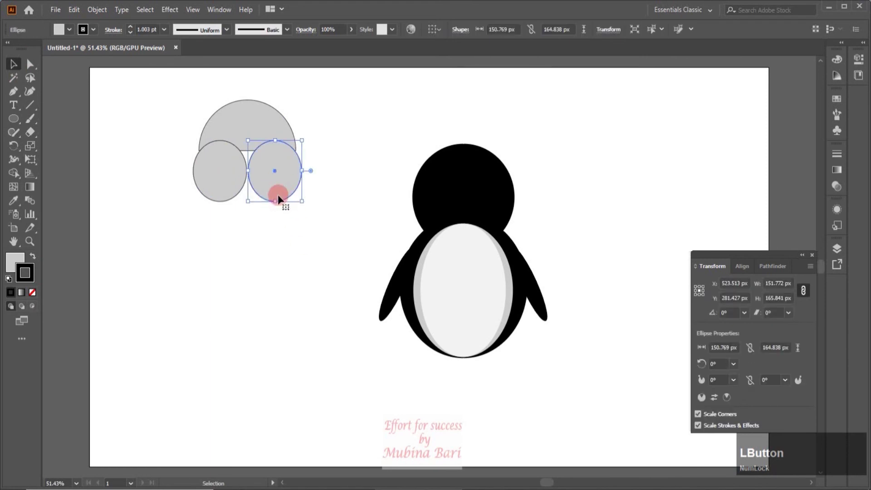
{"action": "left_click", "coordinate": [238, 196], "text": "shift"}
{"action": "left_click", "coordinate": [231, 195], "text": "shift"}
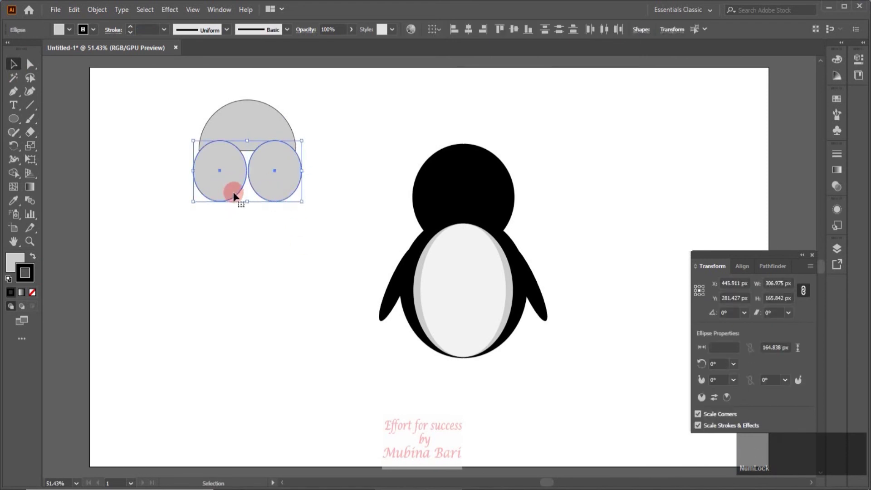
{"action": "left_click_drag", "start_coordinate": [238, 183], "coordinate": [223, 402]}
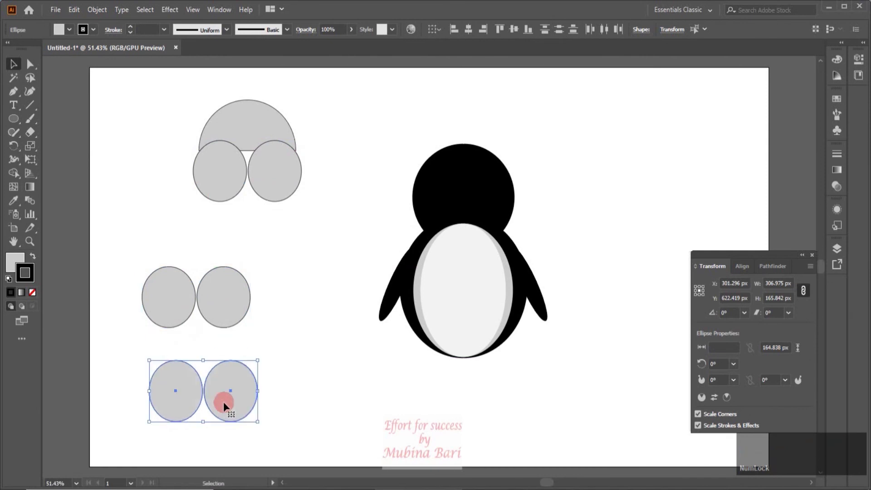
Step: Widen both ellipses under the half circle inward so they overlap at its centre
{"action": "left_click", "coordinate": [247, 167]}
{"action": "left_click_drag", "start_coordinate": [246, 167], "coordinate": [249, 169]}
{"action": "left_click", "coordinate": [231, 175]}
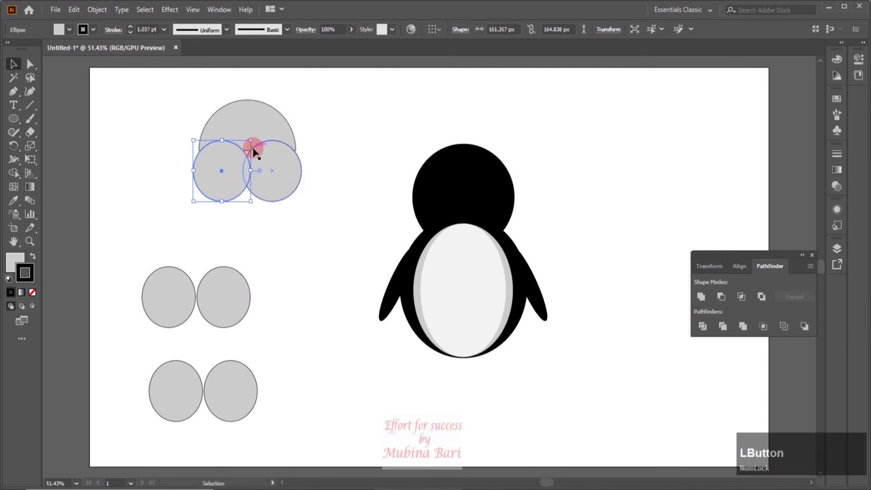
{"action": "left_click", "coordinate": [254, 150]}
Step: Subtract the two overlapping ellipses from the half circle to leave a scalloped lower edge, and select the resulting shape
{"action": "left_click_drag", "start_coordinate": [175, 105], "coordinate": [314, 222]}
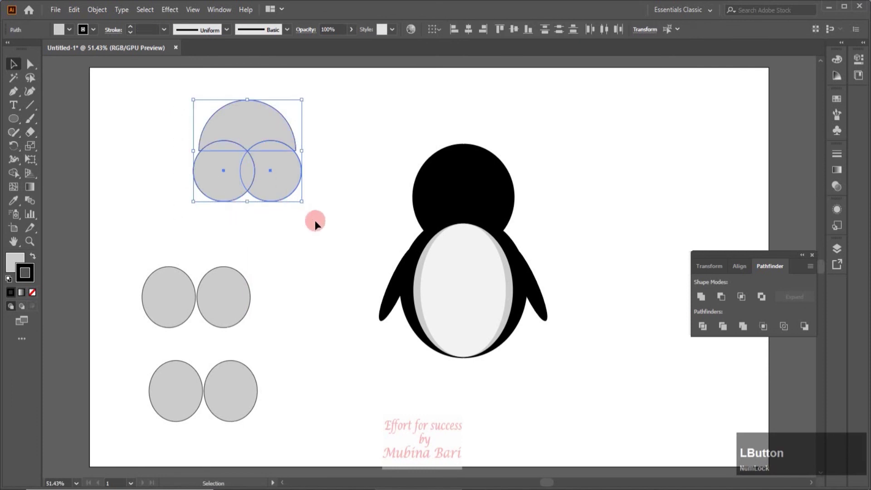
{"action": "left_click", "coordinate": [717, 297]}
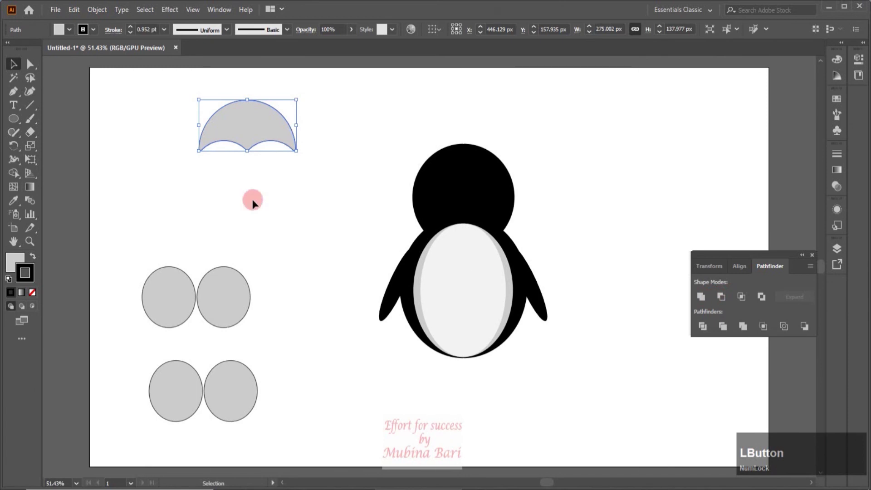
{"action": "left_click", "coordinate": [220, 178]}
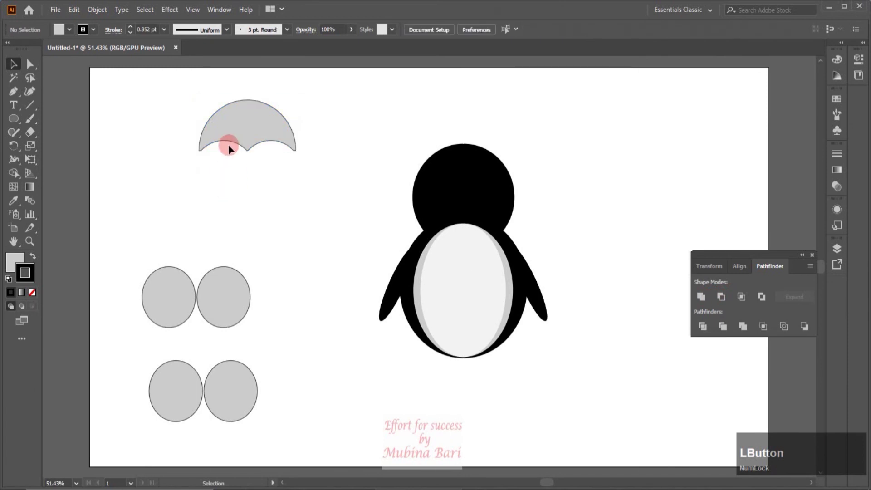
{"action": "left_click", "coordinate": [244, 117]}
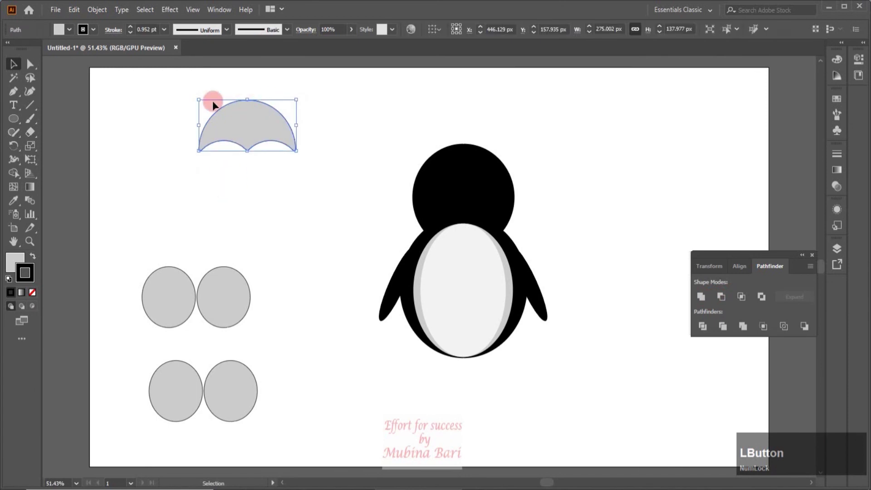
Step: Remove the scalloped shape's stroke and fit it inside the upper part of the penguin's head
{"action": "left_click", "coordinate": [93, 30]}
{"action": "left_click", "coordinate": [11, 49]}
{"action": "left_click", "coordinate": [117, 130]}
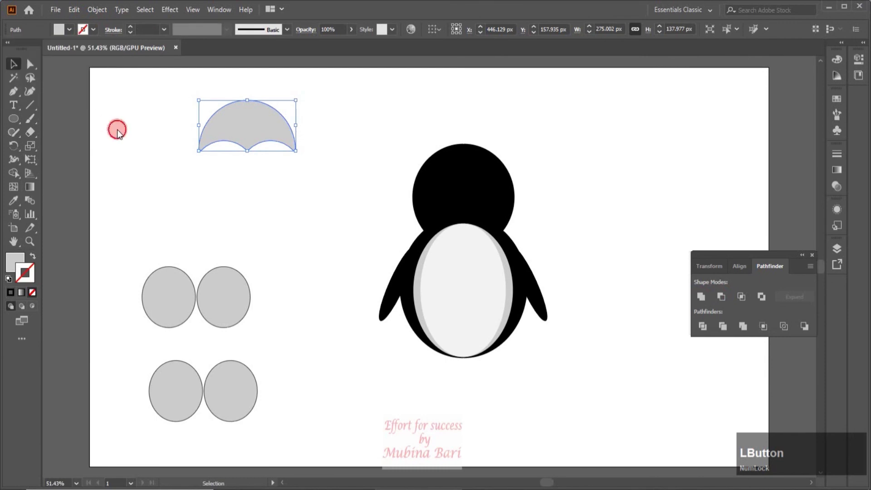
{"action": "left_click_drag", "start_coordinate": [252, 136], "coordinate": [469, 183]}
Step: Move the upper ellipse pair higher in the empty area and place a copy of the pair slightly lower over it
{"action": "left_click", "coordinate": [149, 308]}
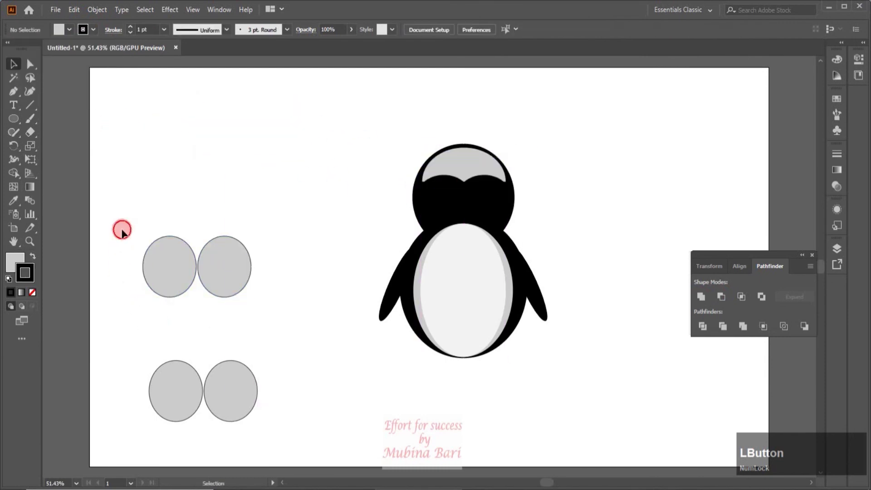
{"action": "left_click_drag", "start_coordinate": [121, 232], "coordinate": [295, 313]}
{"action": "left_click_drag", "start_coordinate": [229, 290], "coordinate": [238, 184]}
{"action": "left_click_drag", "start_coordinate": [128, 354], "coordinate": [237, 196]}
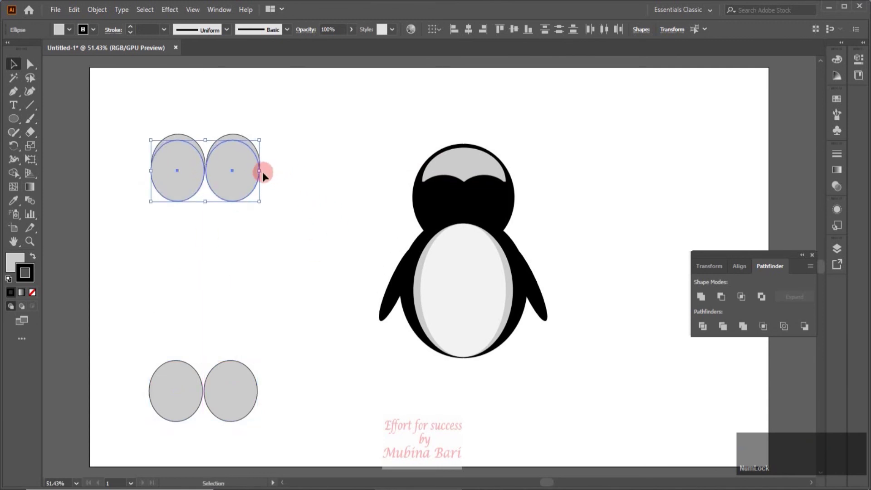
Step: Widen the two front ellipses outward and inward so that they overlap between the back ellipses
{"action": "left_click_drag", "start_coordinate": [262, 170], "coordinate": [267, 170]}
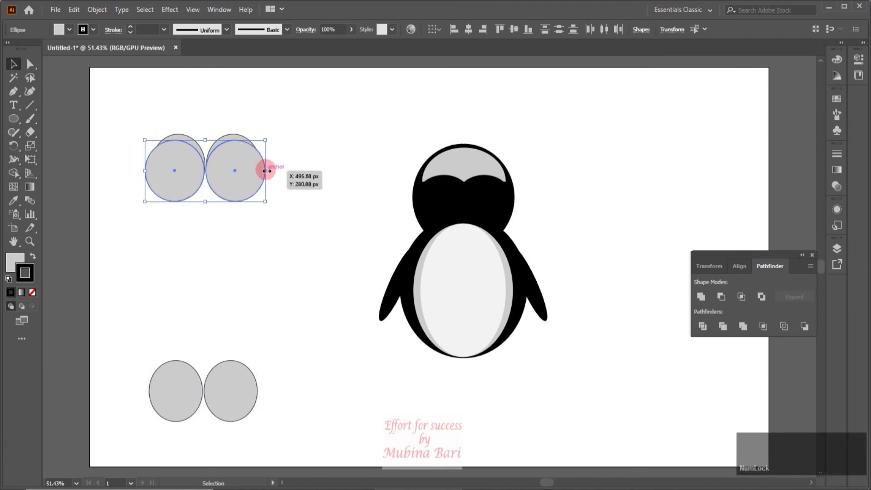
{"action": "left_click", "coordinate": [236, 174]}
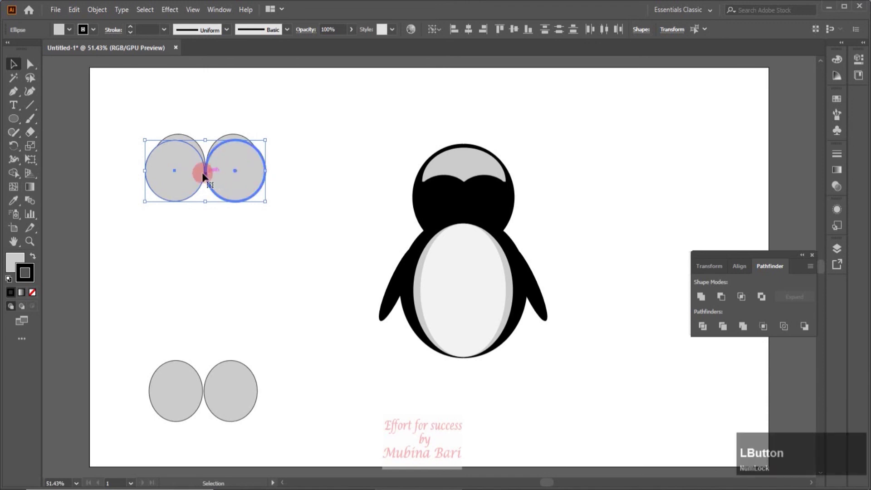
{"action": "left_click", "coordinate": [291, 156]}
{"action": "left_click", "coordinate": [228, 170]}
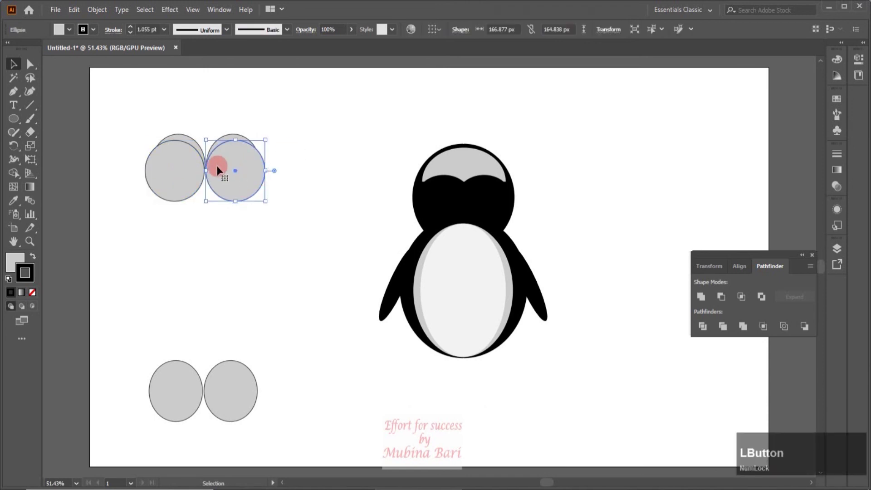
{"action": "left_click_drag", "start_coordinate": [211, 155], "coordinate": [202, 169]}
{"action": "left_click", "coordinate": [240, 144]}
{"action": "left_click", "coordinate": [115, 164]}
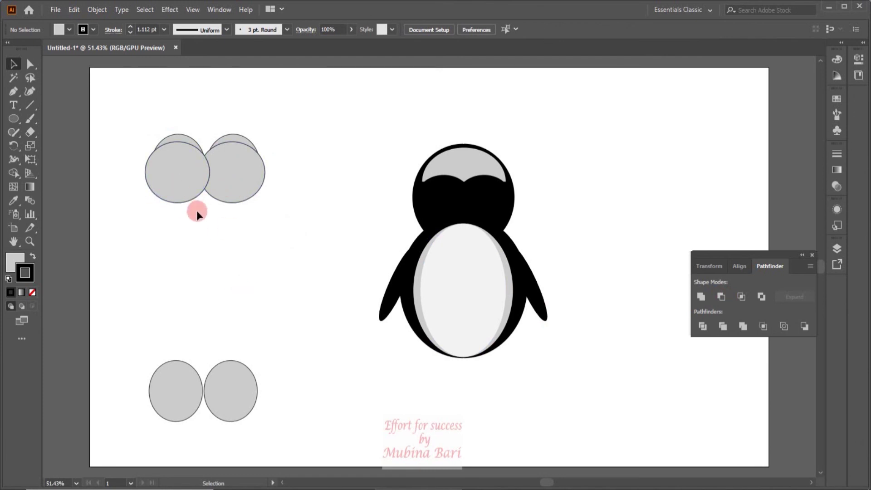
Step: Subtract each front ellipse from the ellipse behind it, leaving two thin crescents
{"action": "left_click", "coordinate": [238, 143]}
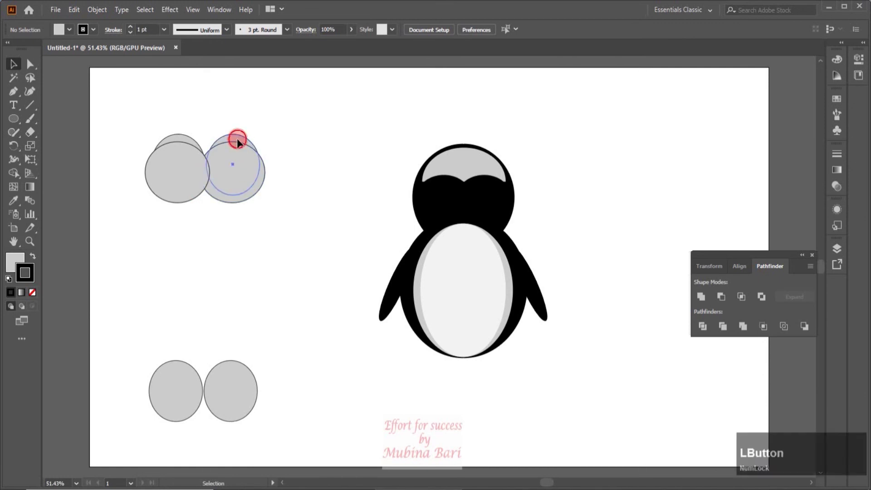
{"action": "left_click", "coordinate": [227, 205], "text": "shift"}
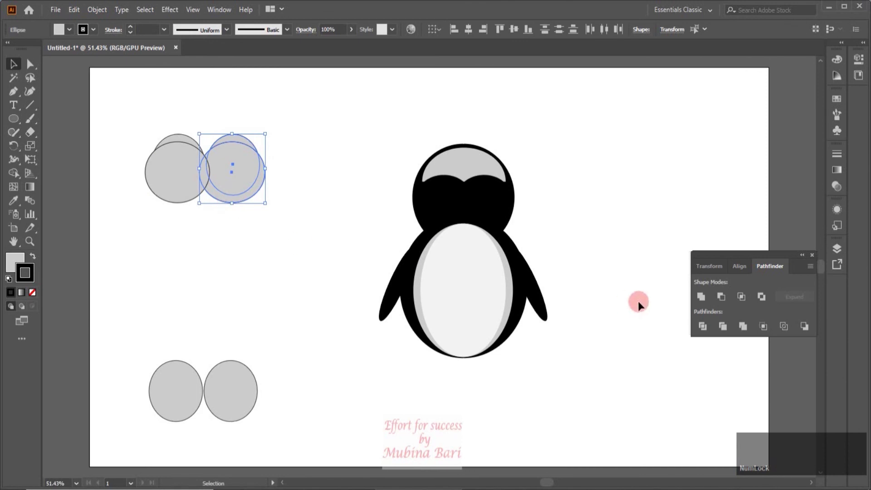
{"action": "left_click", "coordinate": [719, 298]}
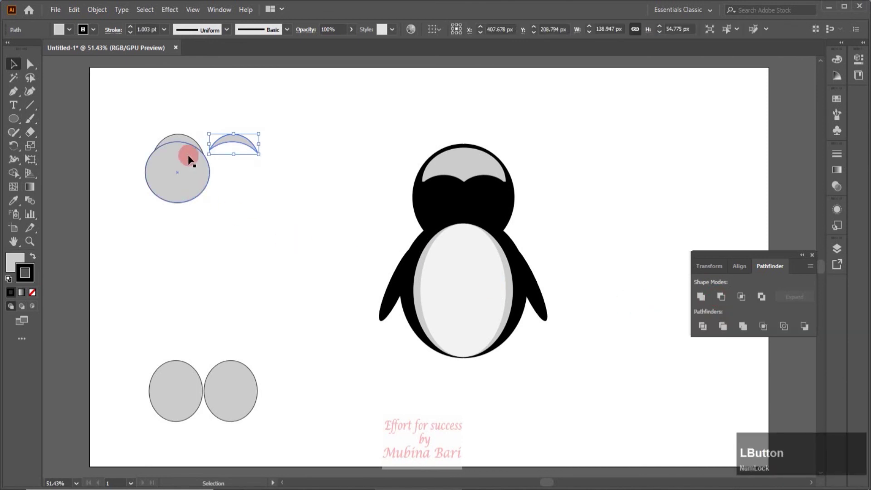
{"action": "left_click", "coordinate": [184, 142]}
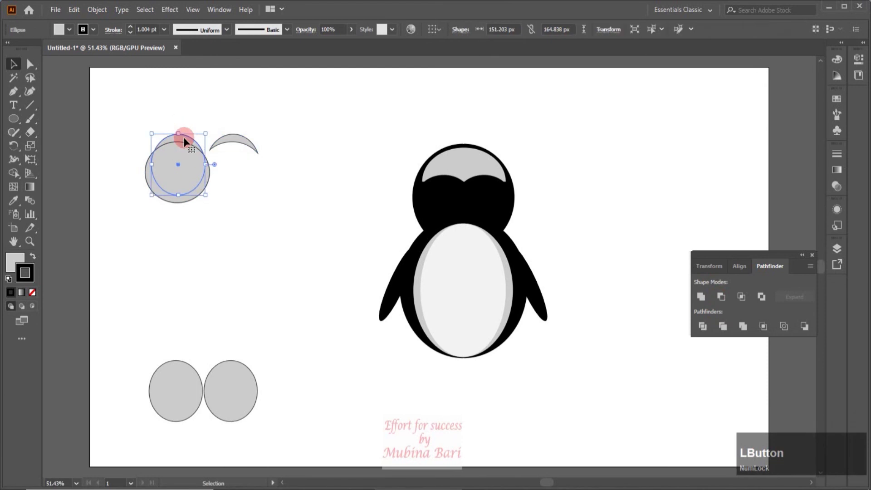
{"action": "left_click", "coordinate": [187, 199], "text": "shift"}
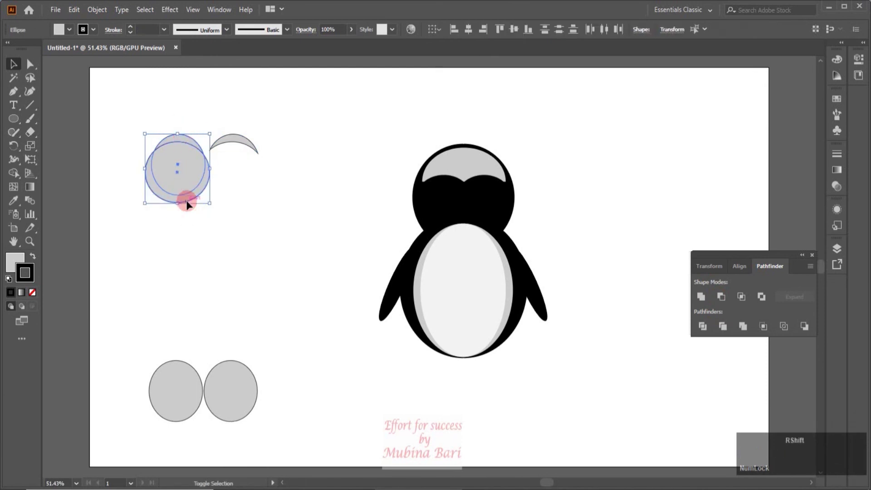
{"action": "left_click", "coordinate": [721, 295]}
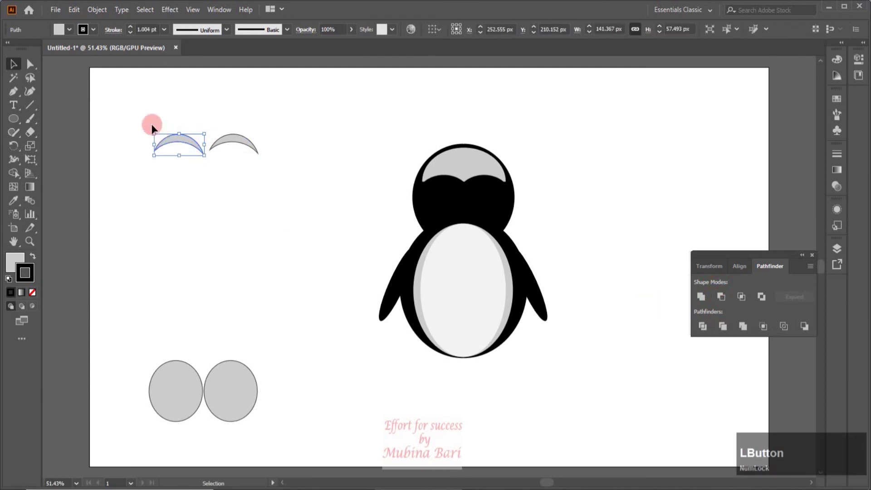
Step: Group the two crescents and place them on the head just under the scalloped shape, about 231 px wide
{"action": "left_click_drag", "start_coordinate": [146, 141], "coordinate": [280, 170]}
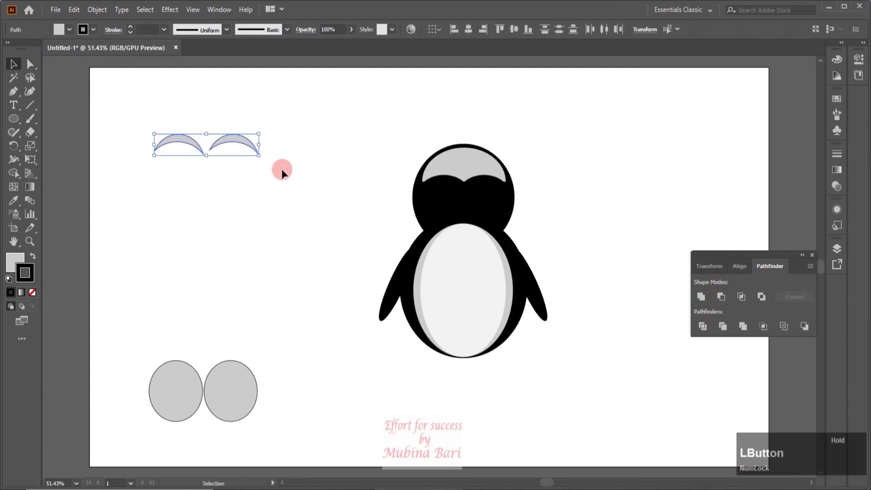
{"action": "right_click", "coordinate": [207, 145]}
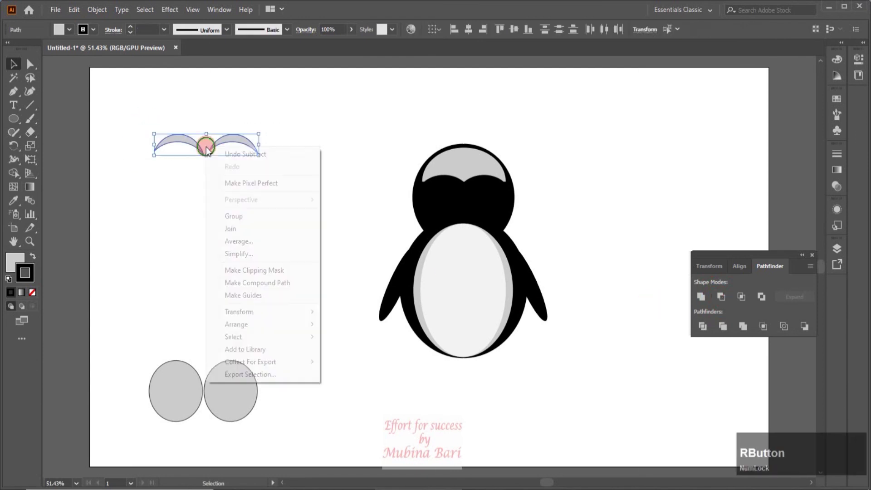
{"action": "left_click", "coordinate": [231, 216]}
{"action": "left_click_drag", "start_coordinate": [233, 140], "coordinate": [498, 188]}
{"action": "left_click_drag", "start_coordinate": [139, 355], "coordinate": [211, 408]}
{"action": "left_click", "coordinate": [355, 267]}
{"action": "key", "text": "ctrl+z"}
Step: Fill the crescent group on the head with a very light grey and deselect it
{"action": "left_click", "coordinate": [90, 29]}
{"action": "left_click", "coordinate": [82, 92]}
{"action": "left_click", "coordinate": [83, 92]}
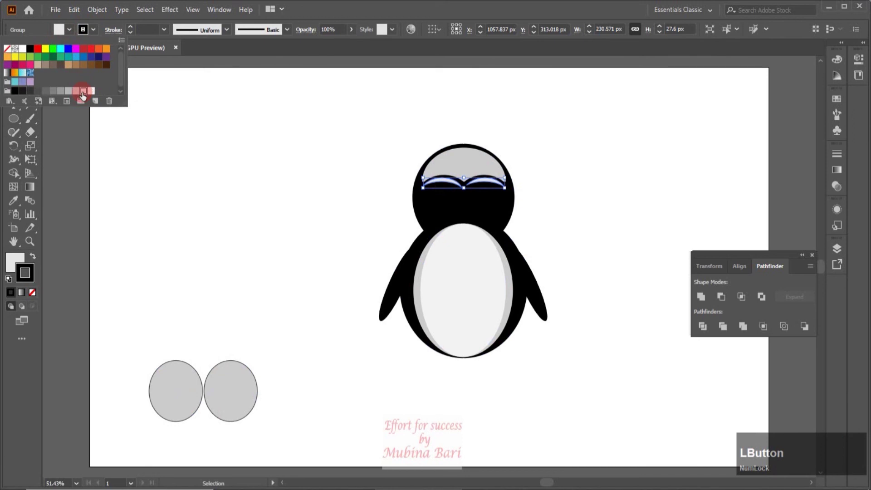
{"action": "left_click", "coordinate": [209, 159]}
{"action": "left_click", "coordinate": [208, 177]}
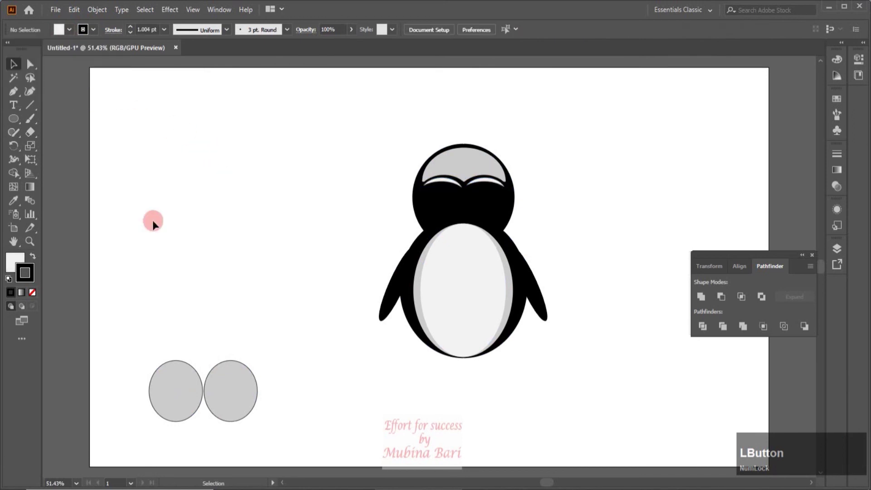
Step: Move the remaining ellipse pair onto the head beneath the crescents and shrink it to form the eyes
{"action": "left_click_drag", "start_coordinate": [144, 352], "coordinate": [288, 431]}
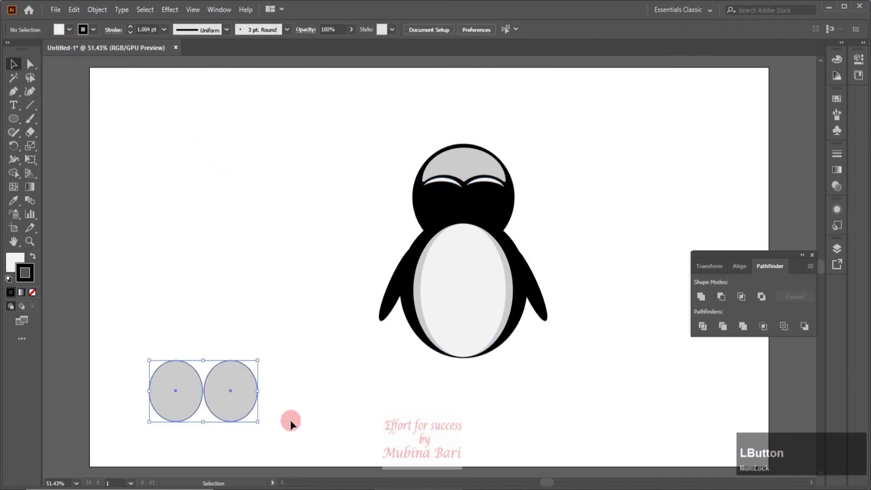
{"action": "left_click_drag", "start_coordinate": [249, 408], "coordinate": [497, 243]}
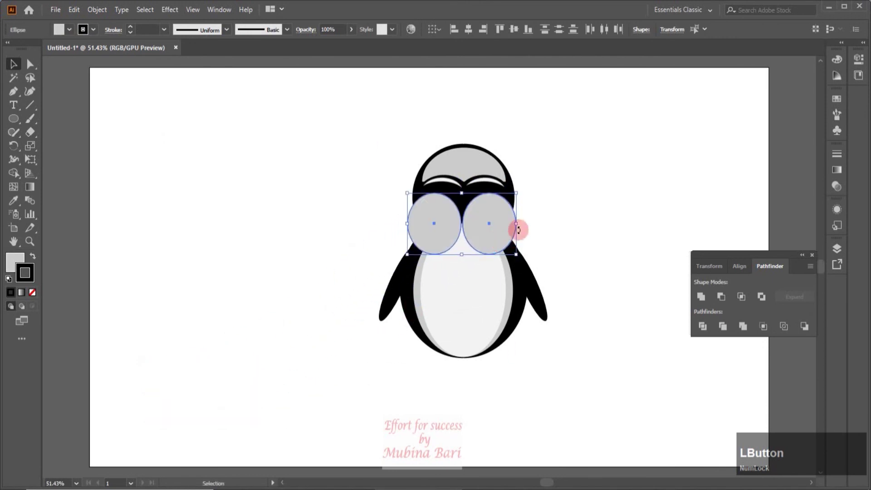
{"action": "left_click_drag", "start_coordinate": [516, 223], "coordinate": [486, 213]}
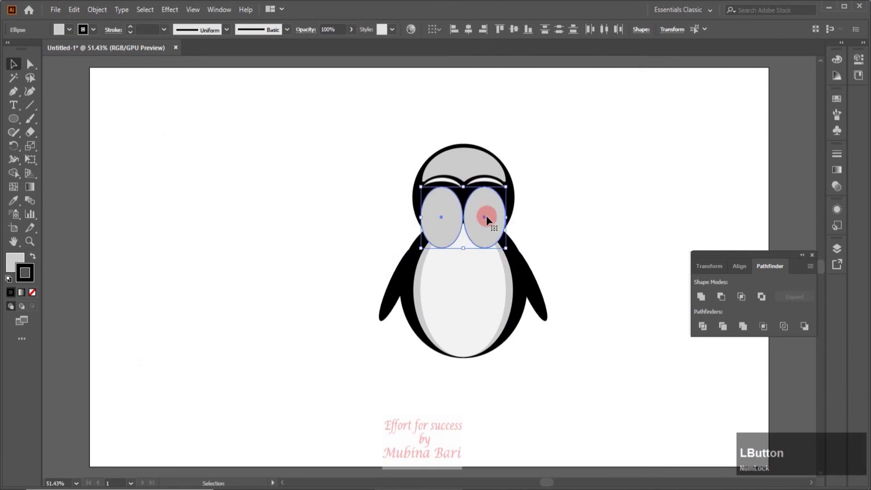
{"action": "key", "text": "Delete"}
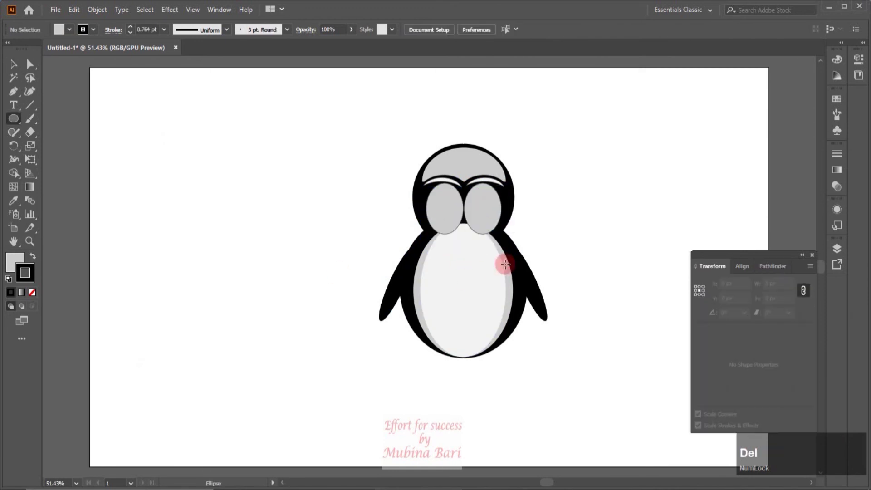
Step: Draw a narrow ellipse about 18 by 48 px and a wide one about 174 by 100 px in the empty area
{"action": "key", "text": "l"}
{"action": "left_click", "coordinate": [13, 119]}
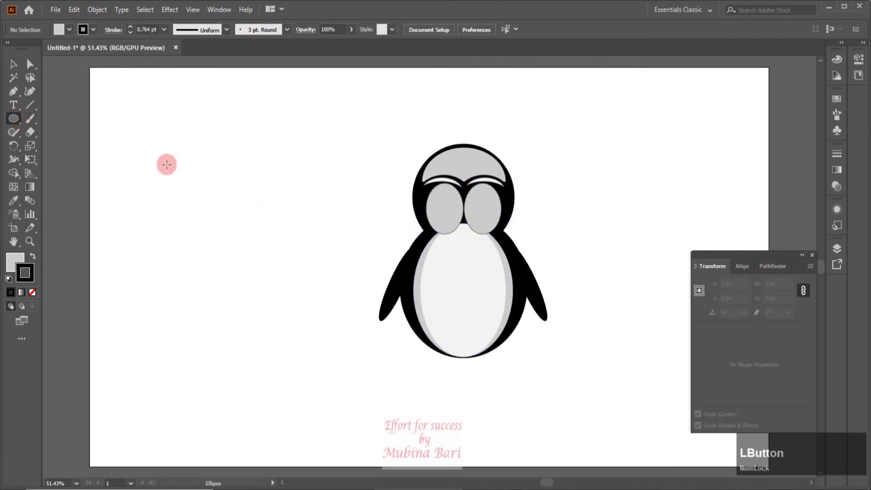
{"action": "left_click_drag", "start_coordinate": [187, 170], "coordinate": [195, 184]}
{"action": "left_click_drag", "start_coordinate": [195, 187], "coordinate": [194, 187]}
{"action": "left_click_drag", "start_coordinate": [149, 315], "coordinate": [211, 352]}
Step: Fill the narrow ellipse with black and place a copy on each eye as the pupils
{"action": "left_click", "coordinate": [13, 63]}
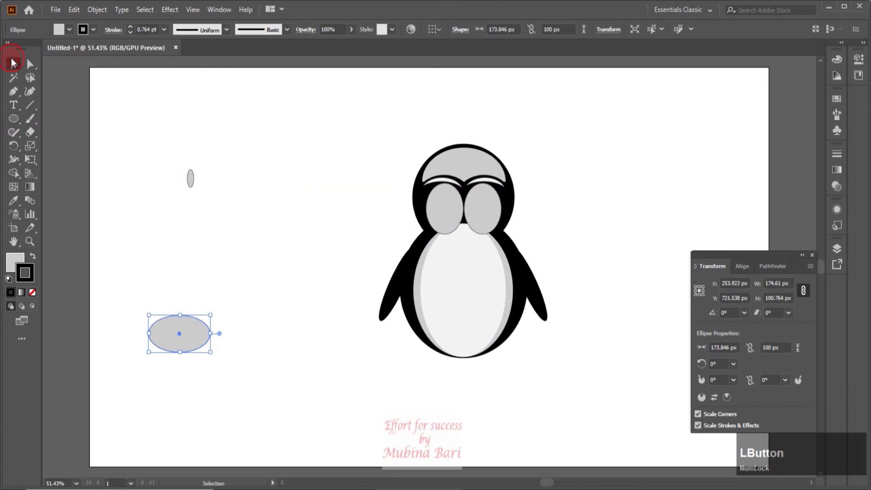
{"action": "left_click_drag", "start_coordinate": [187, 182], "coordinate": [191, 182]}
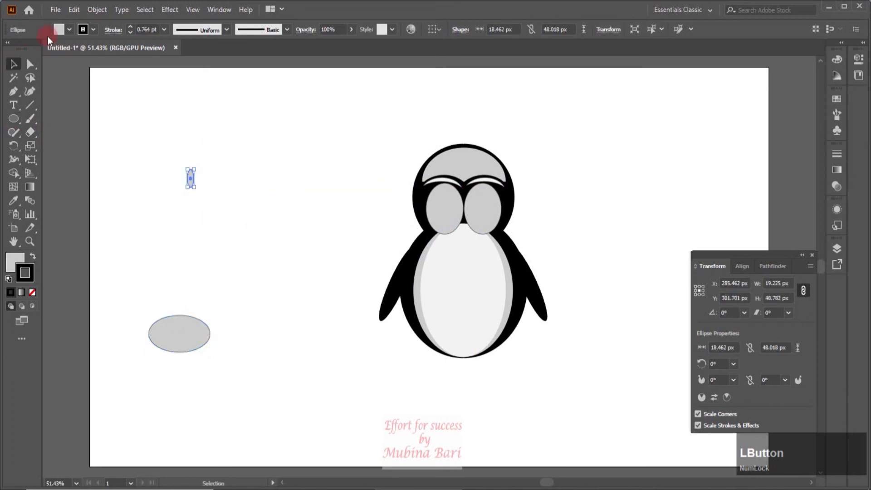
{"action": "left_click", "coordinate": [69, 30]}
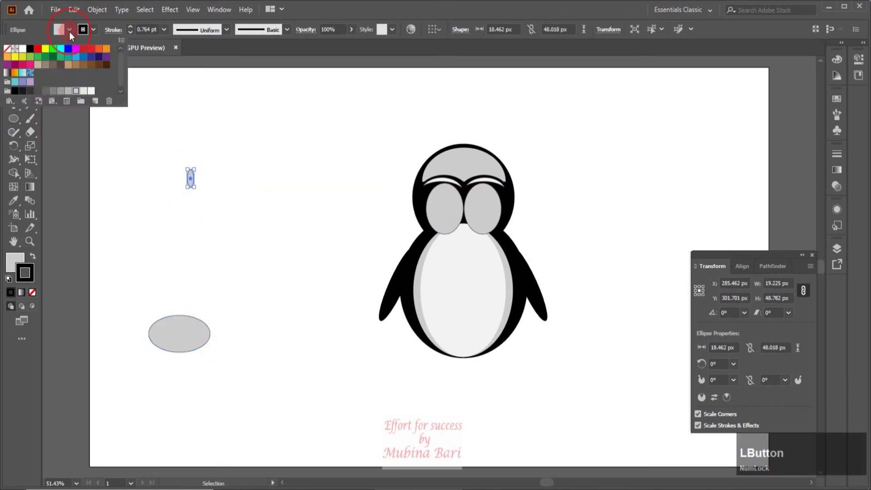
{"action": "left_click", "coordinate": [30, 48]}
{"action": "left_click", "coordinate": [168, 212]}
{"action": "left_click_drag", "start_coordinate": [189, 179], "coordinate": [448, 211]}
{"action": "left_click_drag", "start_coordinate": [189, 179], "coordinate": [472, 209]}
{"action": "left_click", "coordinate": [335, 215]}
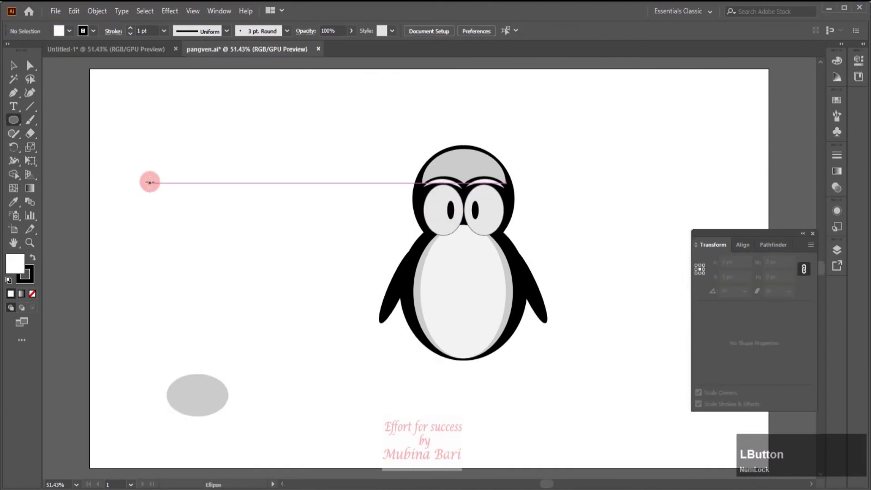
Step: Draw a circle about 114 px across in the empty area and remove its top anchor point
{"action": "left_click_drag", "start_coordinate": [155, 188], "coordinate": [190, 224]}
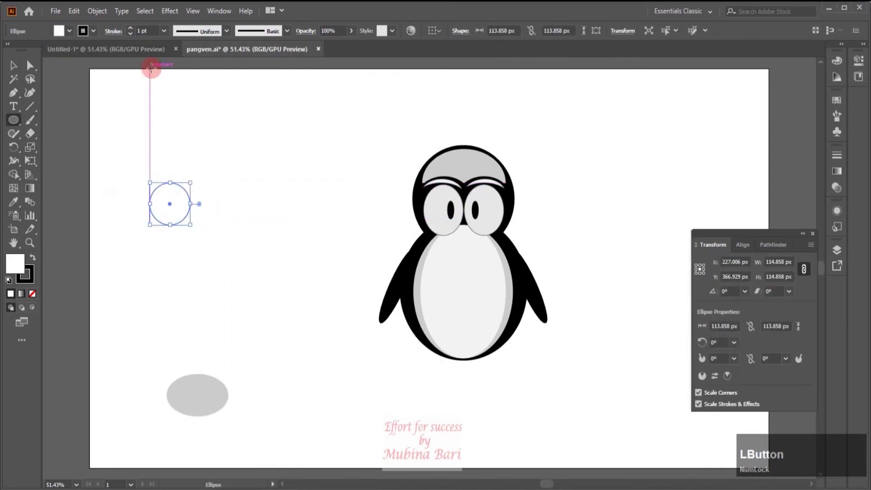
{"action": "left_click", "coordinate": [30, 67]}
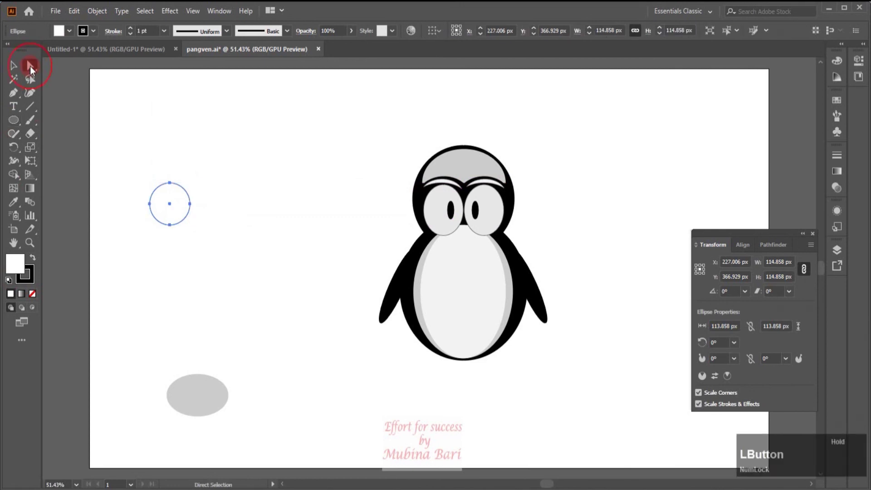
{"action": "left_click", "coordinate": [168, 221]}
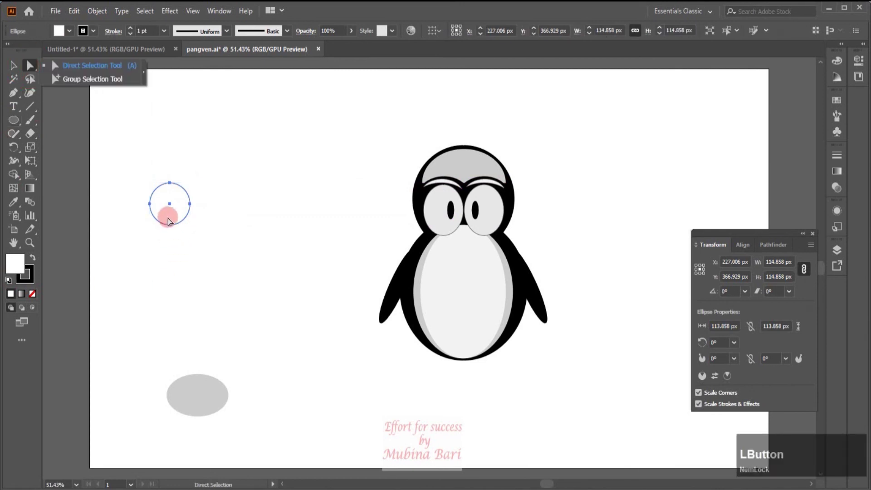
{"action": "left_click", "coordinate": [169, 184]}
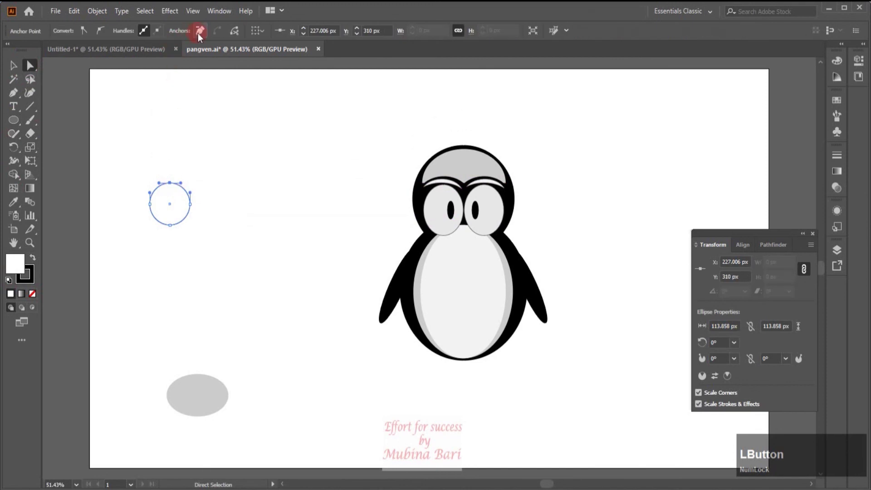
{"action": "left_click", "coordinate": [199, 31]}
{"action": "left_click", "coordinate": [143, 287]}
Step: Convert the shape's bottom anchor point to a corner and narrow the shape to about 109 px wide
{"action": "left_click", "coordinate": [168, 230]}
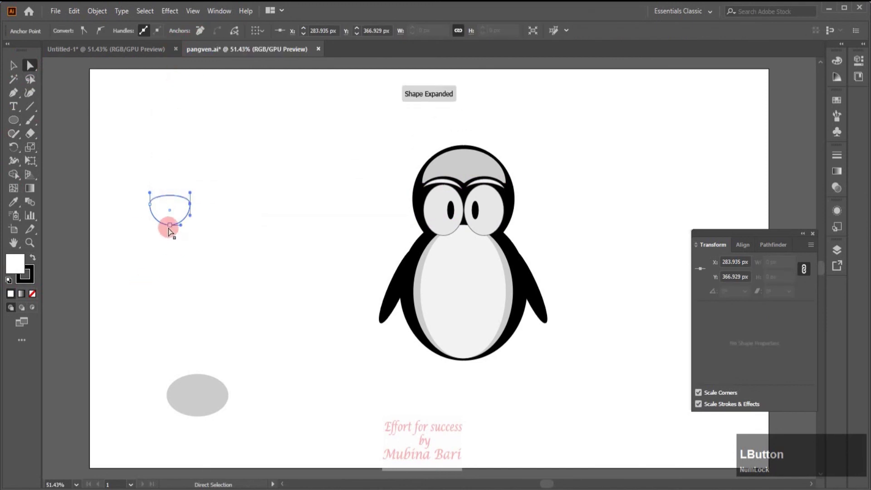
{"action": "left_click", "coordinate": [170, 227]}
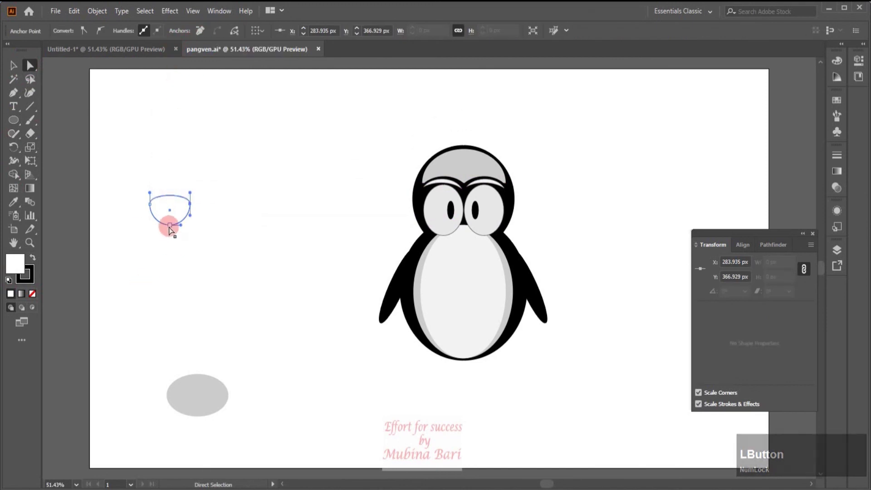
{"action": "left_click", "coordinate": [82, 31]}
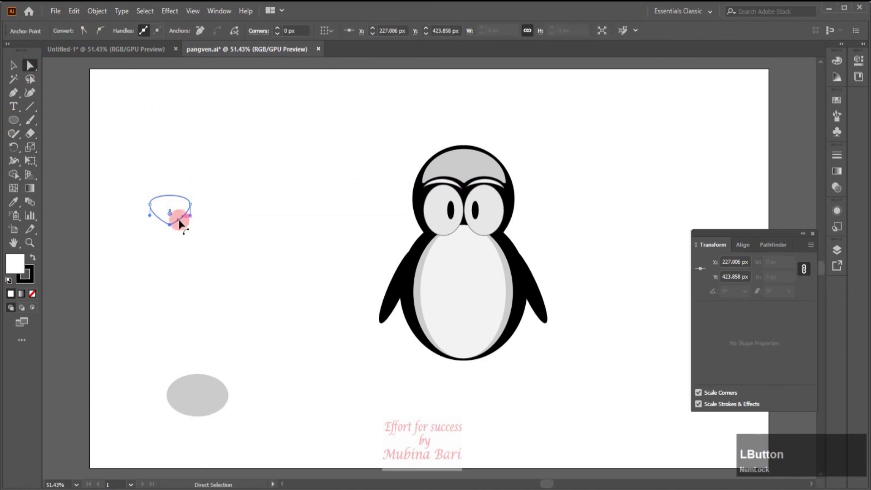
{"action": "left_click_drag", "start_coordinate": [174, 217], "coordinate": [185, 202]}
{"action": "left_click", "coordinate": [13, 66]}
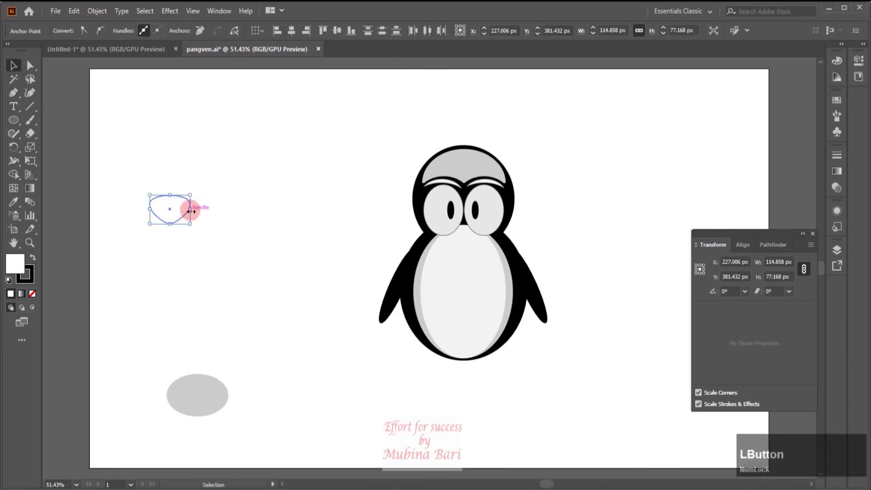
{"action": "left_click_drag", "start_coordinate": [190, 210], "coordinate": [189, 209]}
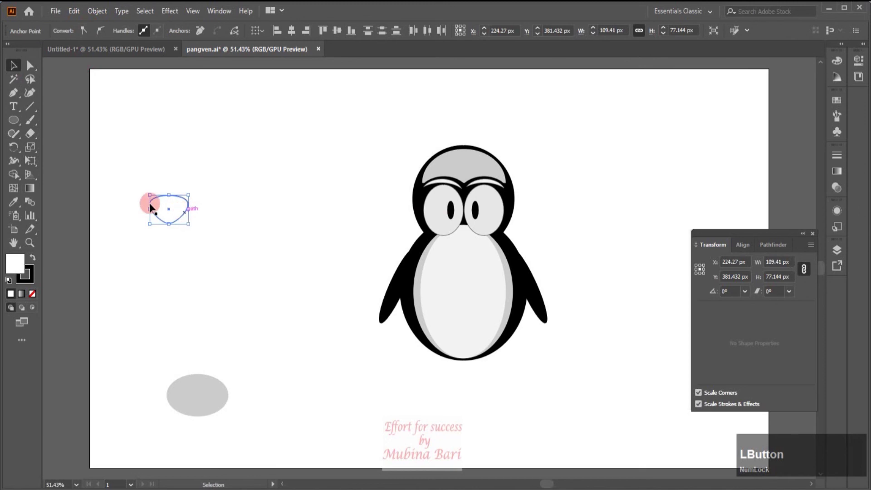
Step: Fill the reshaped beak shape and the wide grey ellipse with orange
{"action": "left_click", "coordinate": [176, 341]}
{"action": "left_click_drag", "start_coordinate": [144, 180], "coordinate": [246, 428]}
{"action": "left_click", "coordinate": [71, 31]}
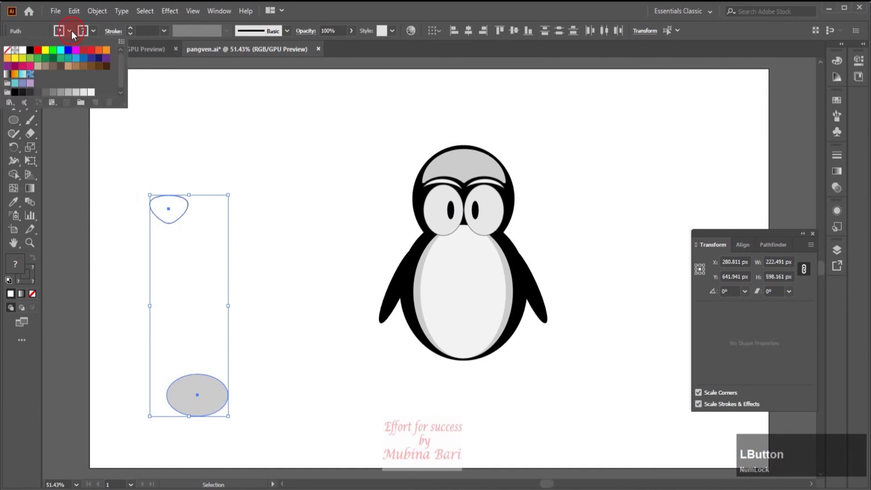
{"action": "left_click", "coordinate": [106, 51]}
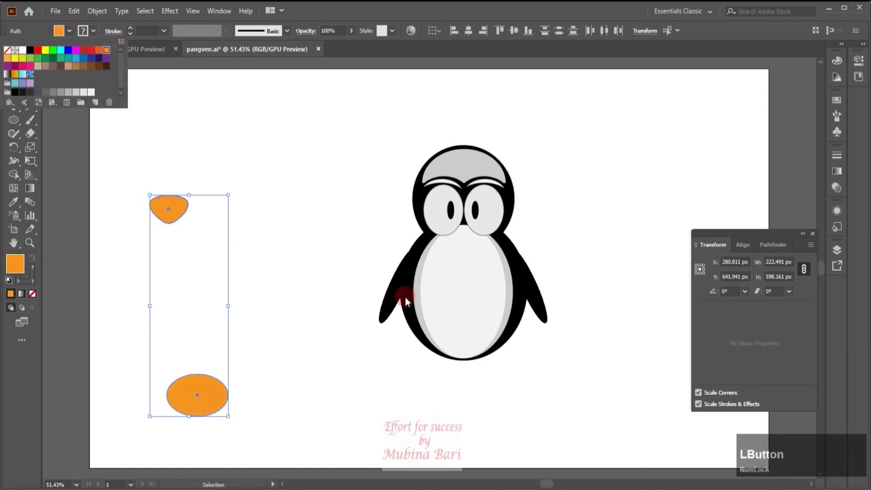
{"action": "left_click", "coordinate": [355, 254]}
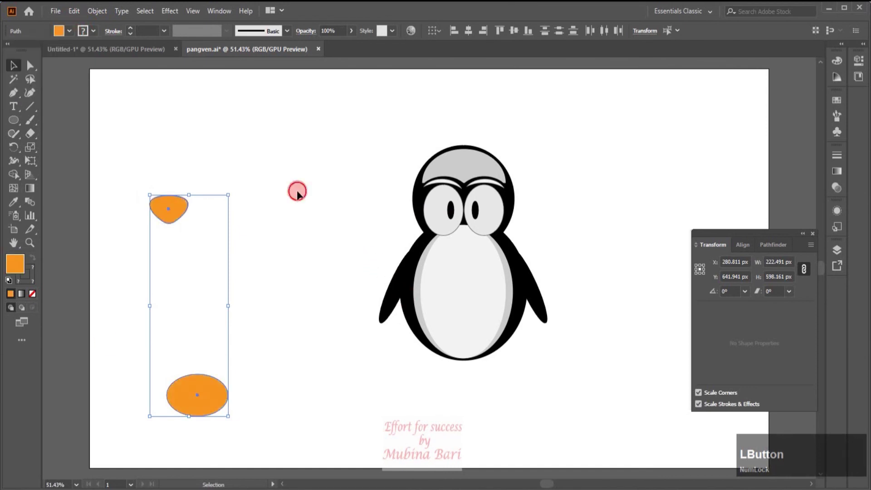
{"action": "left_click", "coordinate": [298, 192]}
Step: Remove the stroke from the beak shape and the wide ellipse
{"action": "left_click_drag", "start_coordinate": [146, 200], "coordinate": [257, 430]}
{"action": "left_click", "coordinate": [96, 30]}
{"action": "left_click", "coordinate": [6, 51]}
{"action": "left_click", "coordinate": [229, 124]}
{"action": "left_click", "coordinate": [225, 122]}
Step: Place the orange beak shape on the penguin's face, centred just below the eyes
{"action": "left_click", "coordinate": [185, 203]}
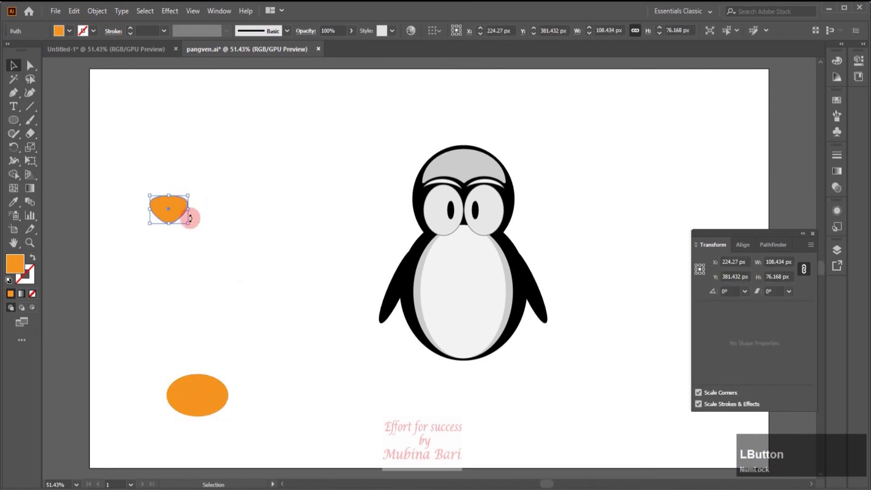
{"action": "left_click_drag", "start_coordinate": [171, 204], "coordinate": [466, 229]}
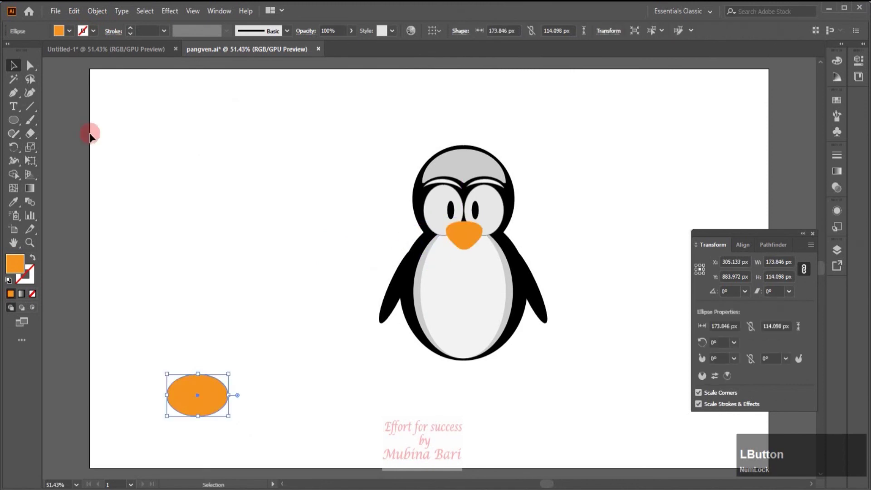
{"action": "left_click", "coordinate": [209, 255]}
Step: Remove the bottom anchor point of the orange ellipse to flatten it into a foot shape
{"action": "left_click", "coordinate": [201, 399]}
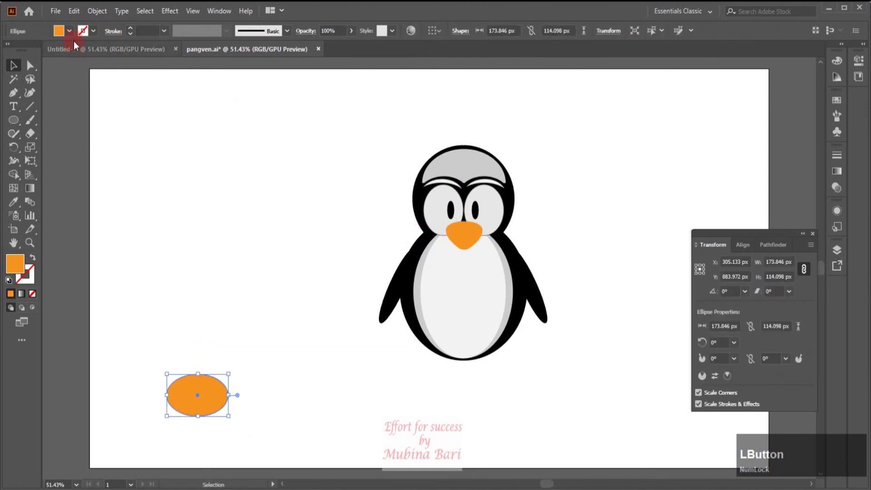
{"action": "left_click", "coordinate": [29, 65]}
{"action": "left_click_drag", "start_coordinate": [213, 431], "coordinate": [195, 423]}
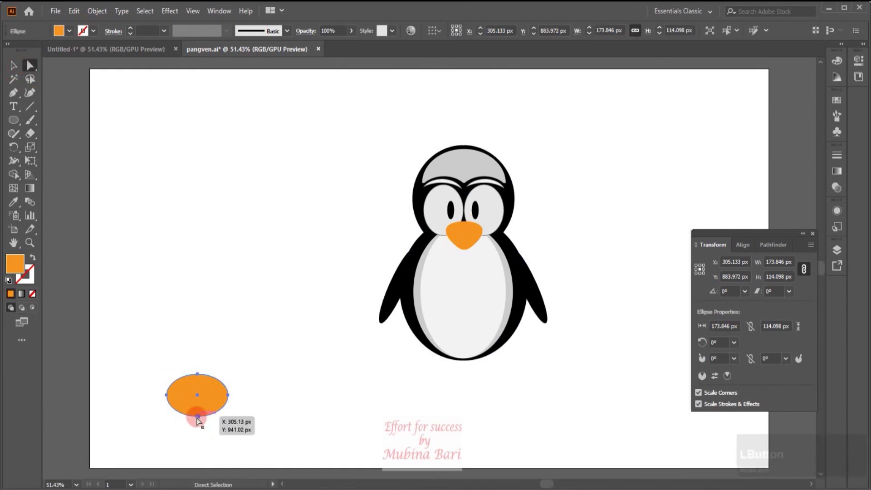
{"action": "left_click", "coordinate": [197, 416]}
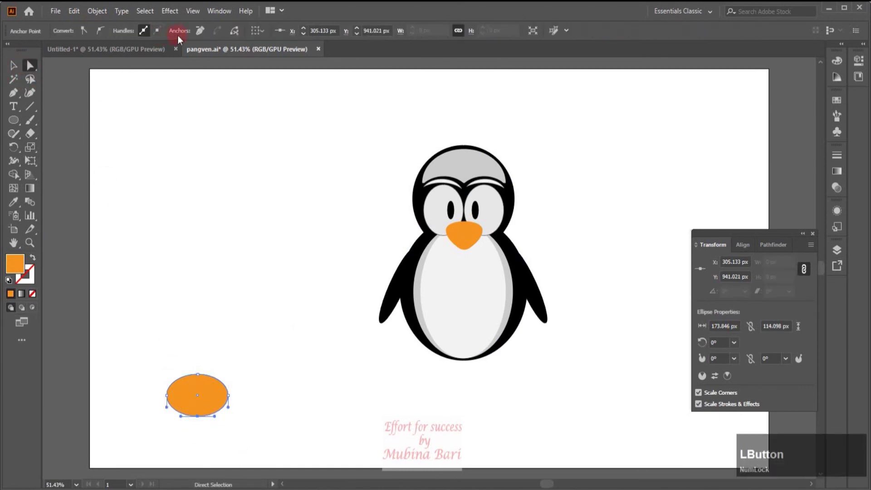
{"action": "left_click", "coordinate": [201, 31]}
{"action": "left_click", "coordinate": [200, 370]}
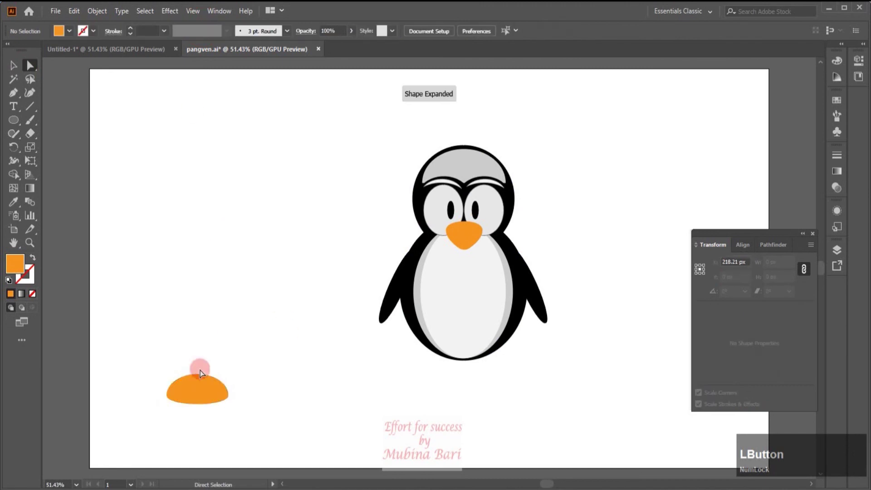
Step: Duplicate the orange foot shape beside itself and place both feet under the penguin's body
{"action": "left_click", "coordinate": [200, 402]}
{"action": "left_click_drag", "start_coordinate": [199, 401], "coordinate": [260, 395]}
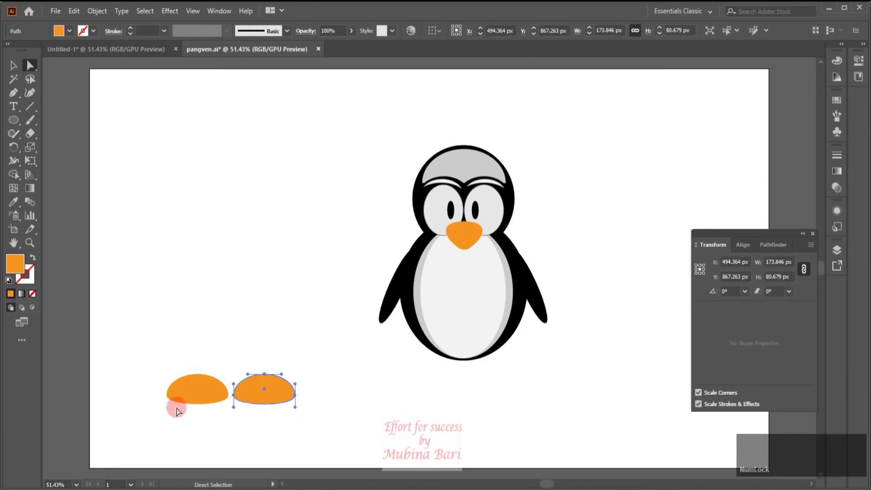
{"action": "left_click_drag", "start_coordinate": [160, 362], "coordinate": [323, 411]}
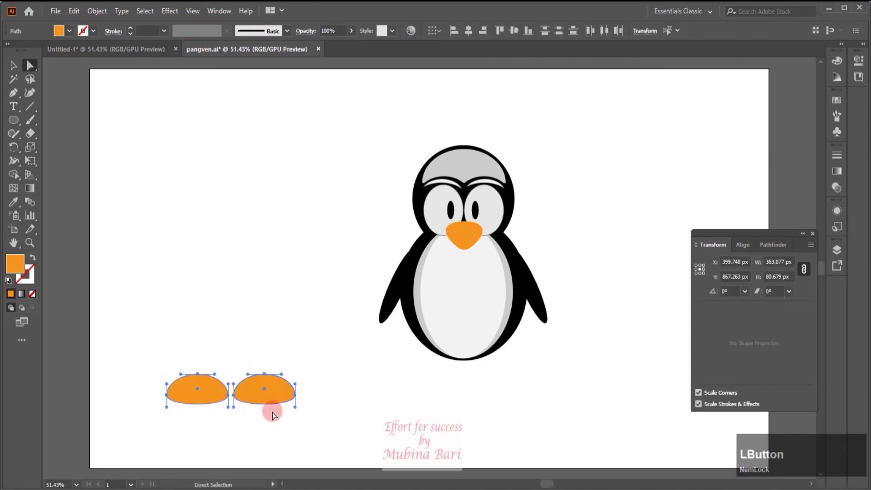
{"action": "left_click_drag", "start_coordinate": [266, 395], "coordinate": [490, 374]}
{"action": "left_click", "coordinate": [183, 341]}
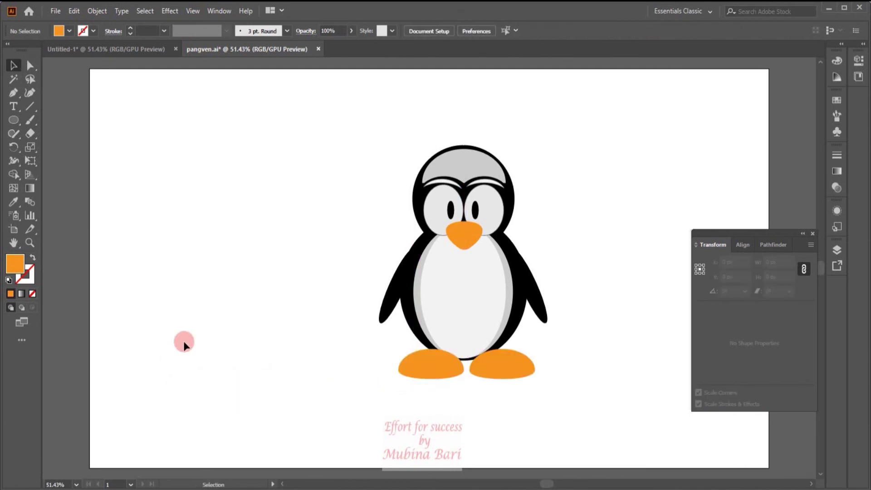